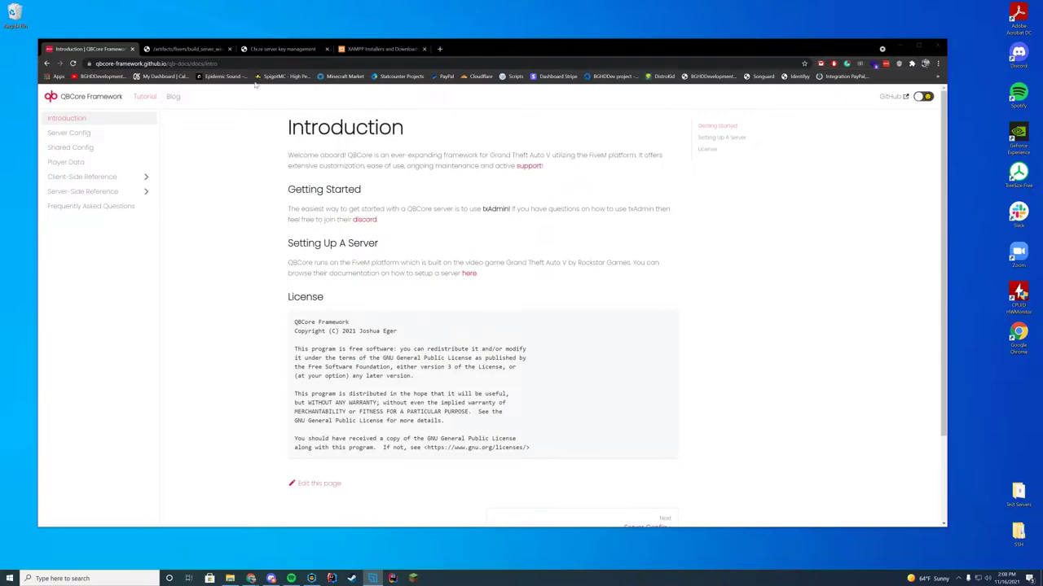
- Look over the Cfx.re Keymaster and XAMPP download tabs, ending on the FiveM Windows builds list
{"action": "left_click", "coordinate": [205, 50]}
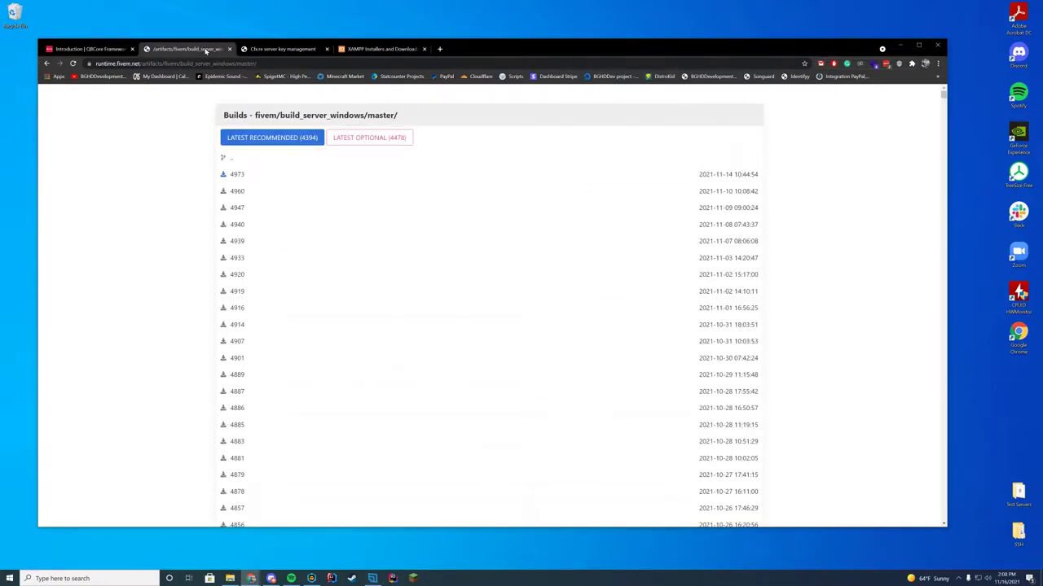
{"action": "left_click", "coordinate": [257, 51]}
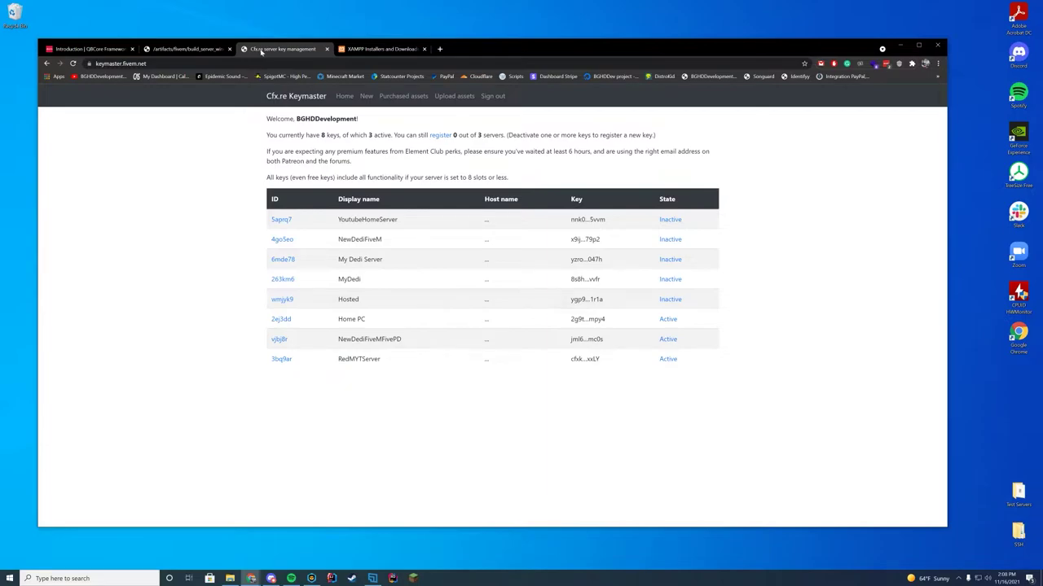
{"action": "left_click", "coordinate": [350, 49]}
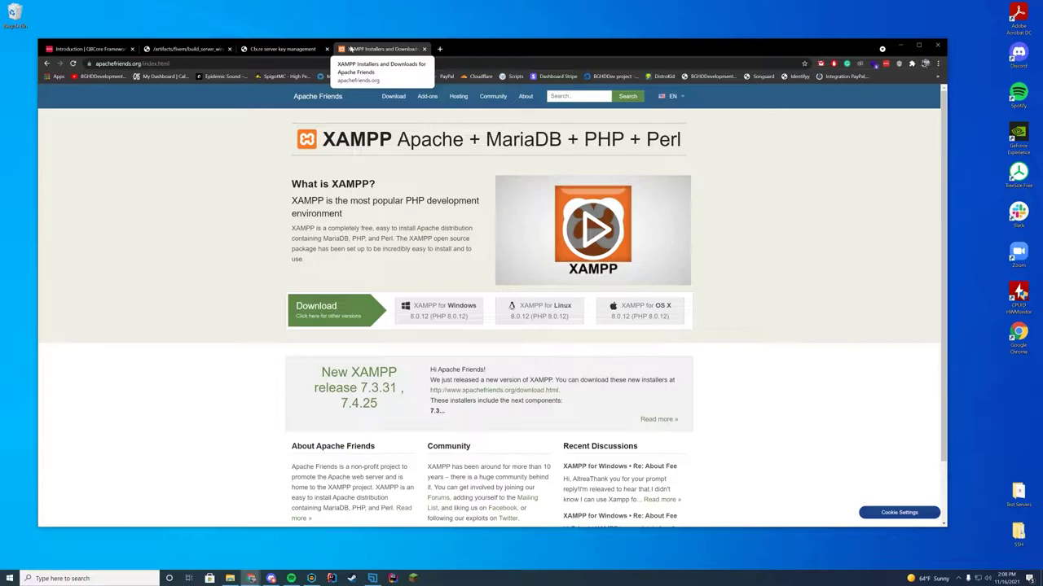
{"action": "left_click", "coordinate": [185, 49]}
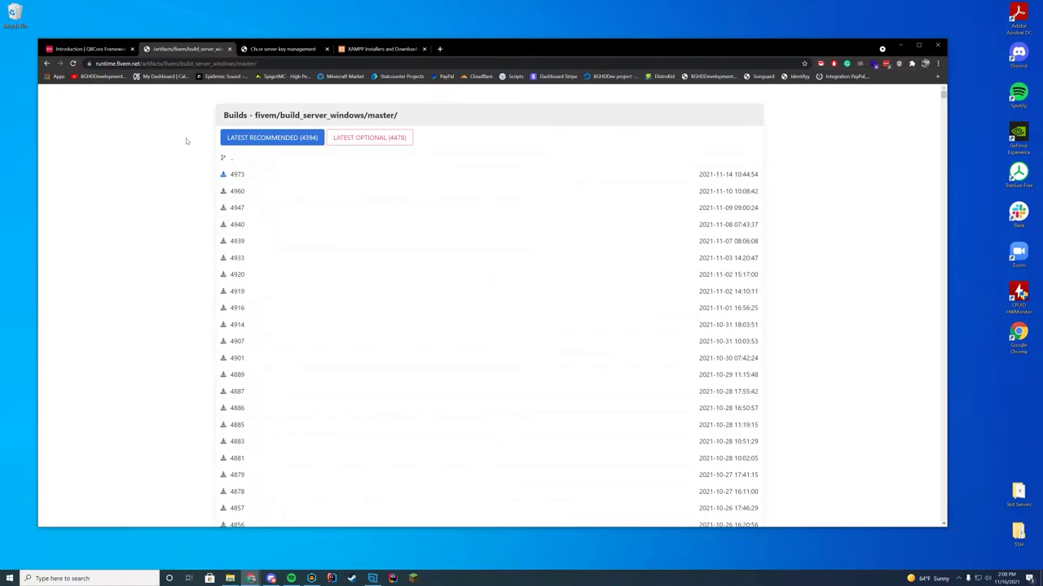
- Create a new folder named qbcore on the desktop
{"action": "left_click_drag", "start_coordinate": [483, 47], "coordinate": [803, 54]}
{"action": "right_click", "coordinate": [216, 377]}
{"action": "mouse_move", "coordinate": [261, 485]}
{"action": "left_click", "coordinate": [348, 382]}
{"action": "type", "text": "qbcore"}
{"action": "key", "text": "Return"}
- Add a server subfolder inside qbcore and download FiveM server build 4973
{"action": "double_click", "coordinate": [227, 375]}
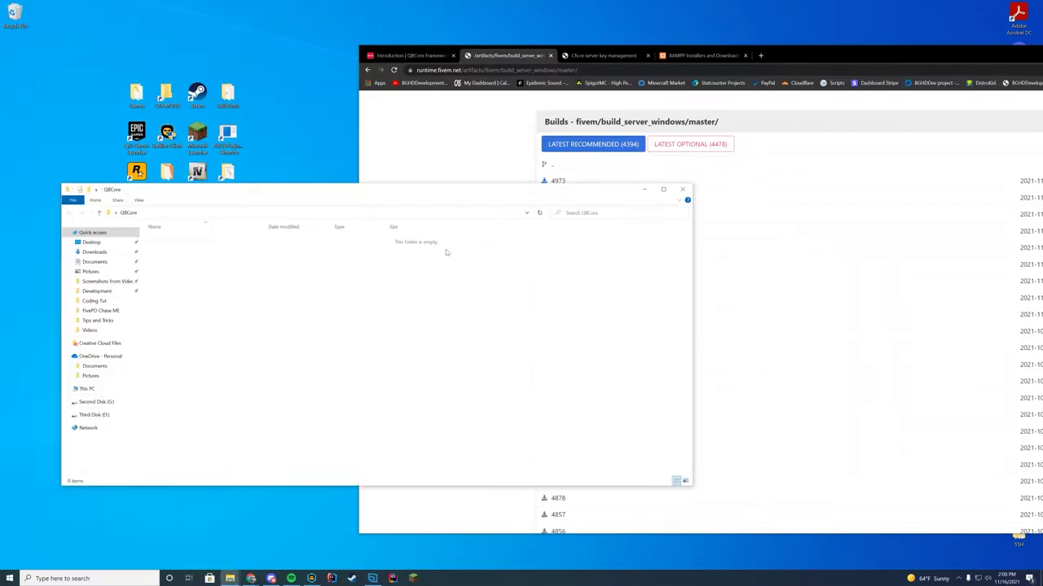
{"action": "right_click", "coordinate": [269, 310]}
{"action": "mouse_move", "coordinate": [294, 434]}
{"action": "left_click", "coordinate": [405, 436]}
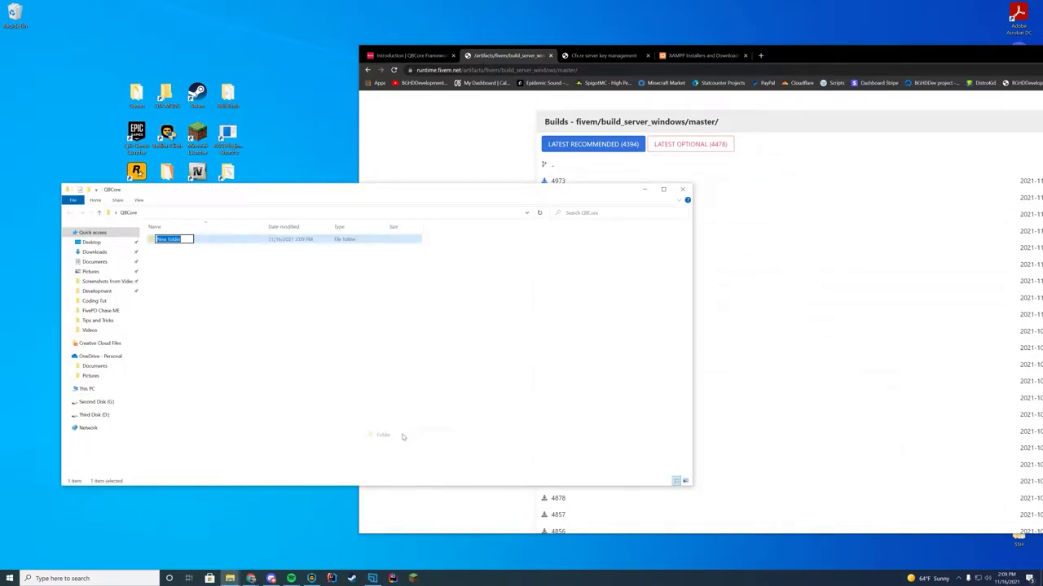
{"action": "type", "text": "server"}
{"action": "key", "text": "Return"}
{"action": "left_click", "coordinate": [487, 173]}
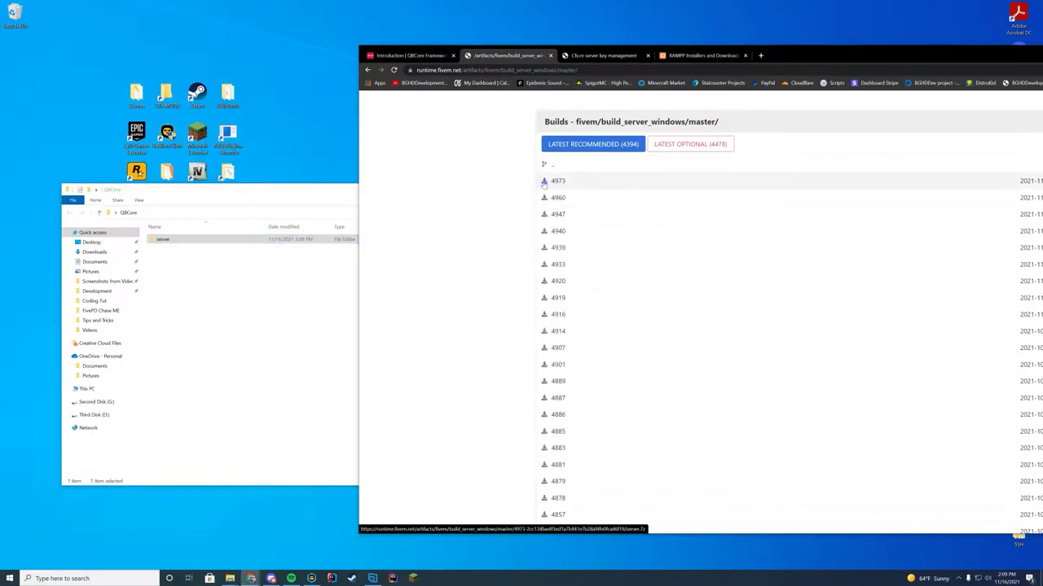
{"action": "left_click", "coordinate": [544, 182]}
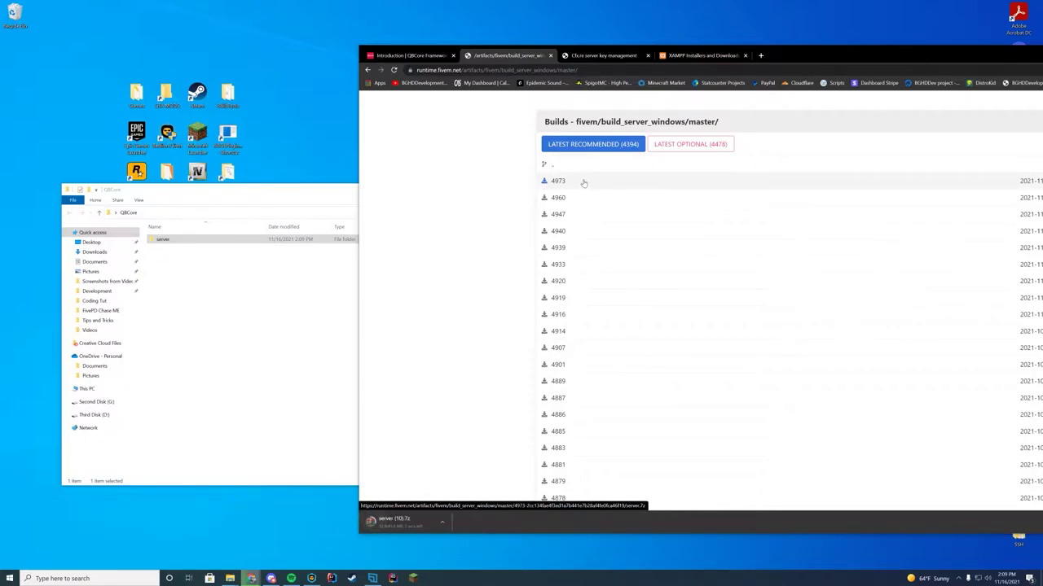
- Open server (10).7z in WinRAR and move all its files into the QBCore server folder
{"action": "left_click", "coordinate": [391, 521]}
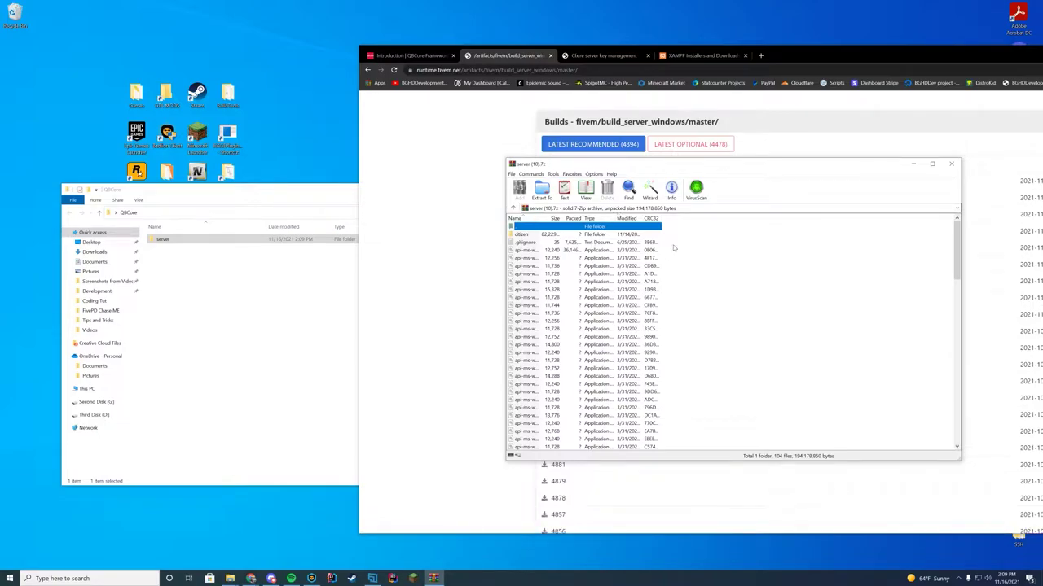
{"action": "left_click_drag", "start_coordinate": [673, 236], "coordinate": [543, 509]}
{"action": "scroll", "coordinate": [690, 373], "scroll_direction": "up", "scroll_amount": 10}
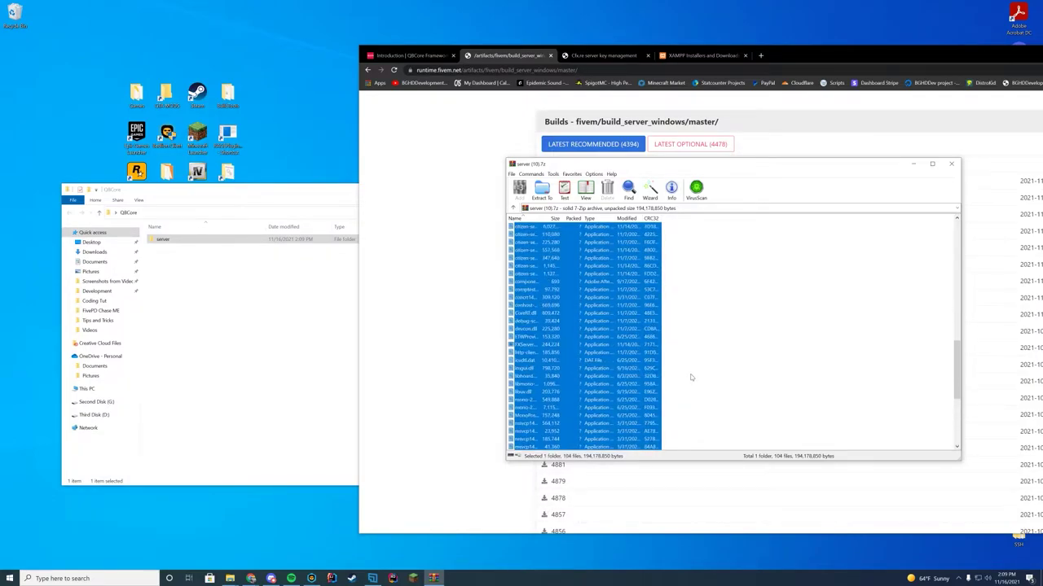
{"action": "scroll", "coordinate": [681, 381], "scroll_direction": "up", "scroll_amount": 5}
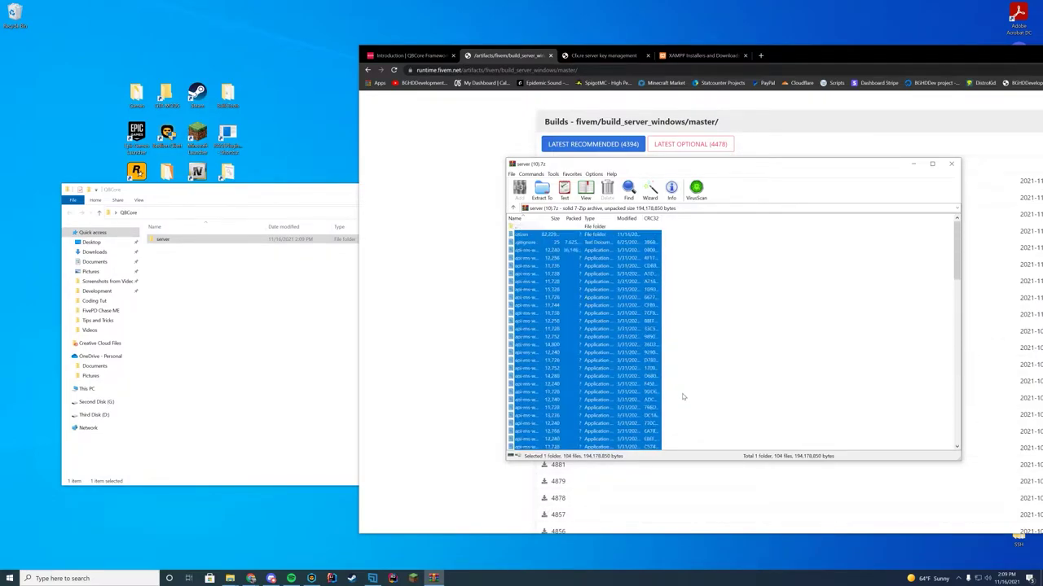
{"action": "left_click_drag", "start_coordinate": [558, 325], "coordinate": [242, 324]}
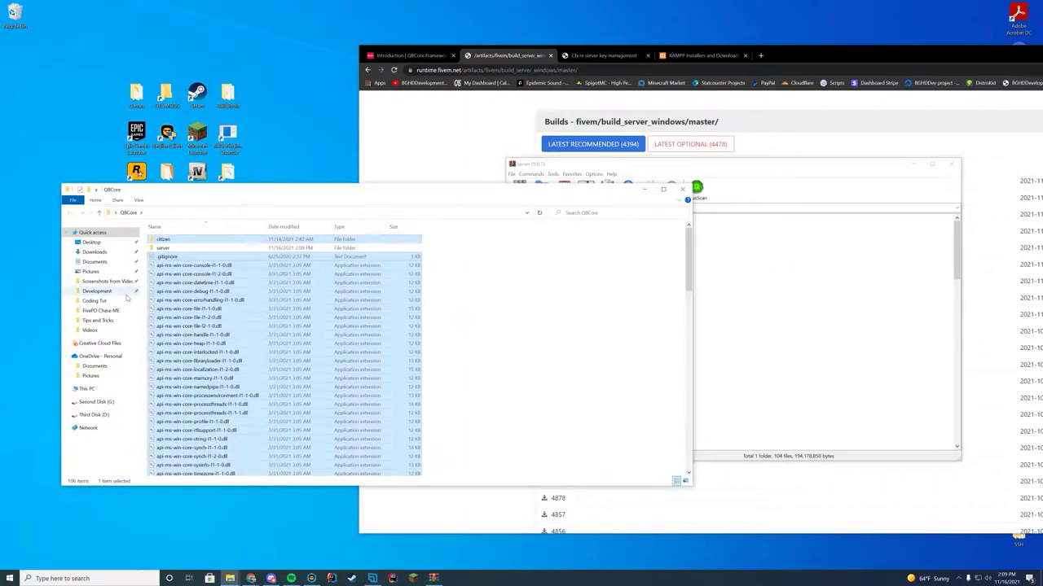
{"action": "left_click_drag", "start_coordinate": [208, 295], "coordinate": [174, 249]}
- Open the server folder to check the extracted files and close the archive window
{"action": "double_click", "coordinate": [163, 238]}
{"action": "scroll", "coordinate": [250, 288], "scroll_direction": "down", "scroll_amount": 10}
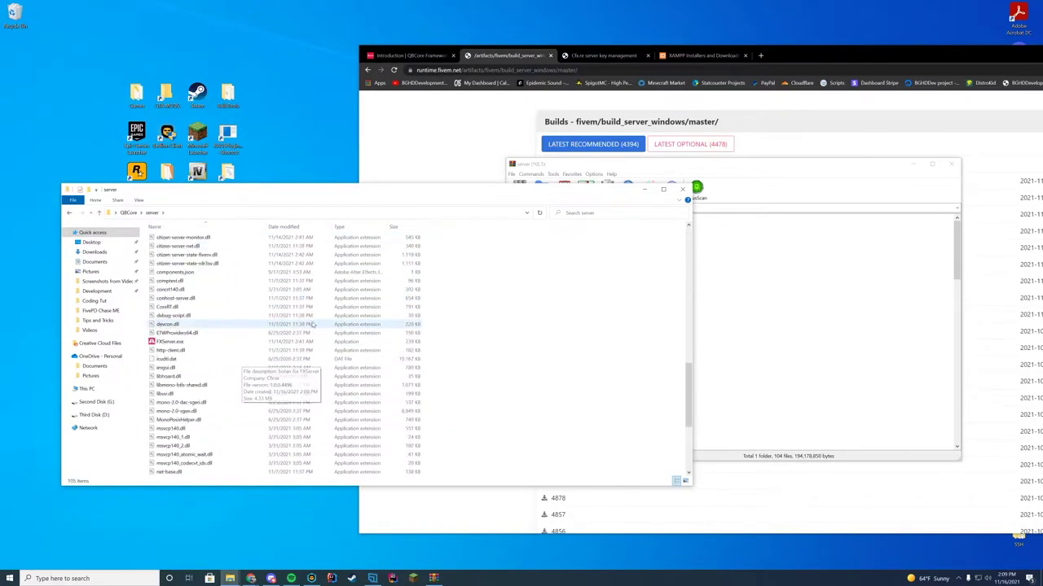
{"action": "left_click", "coordinate": [834, 179]}
{"action": "left_click", "coordinate": [953, 164]}
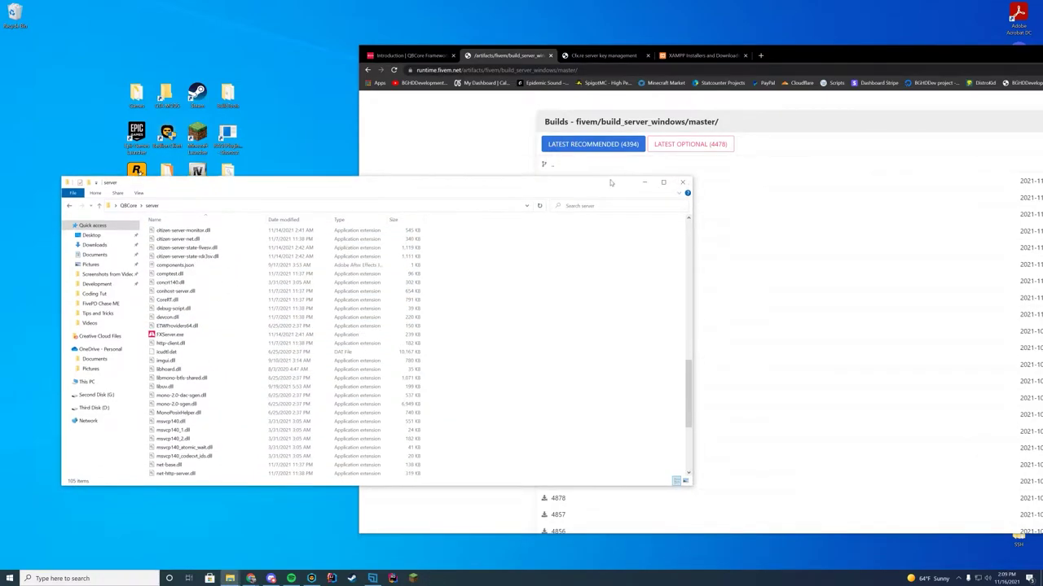
{"action": "left_click_drag", "start_coordinate": [462, 191], "coordinate": [621, 161]}
- Launch FXServer.exe and link and authorize the Cfx.re account for txAdmin
{"action": "double_click", "coordinate": [355, 311]}
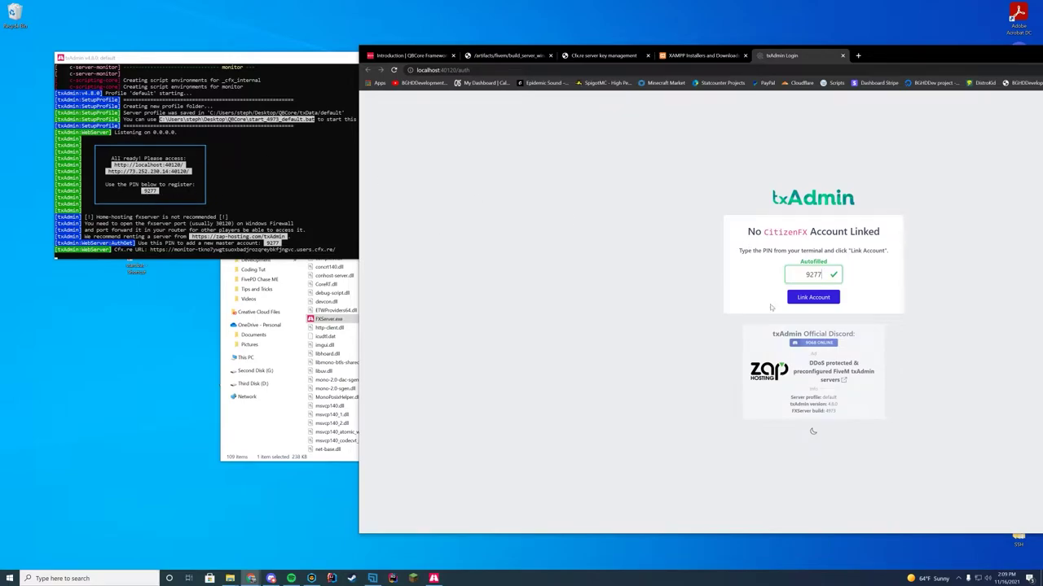
{"action": "left_click", "coordinate": [812, 298]}
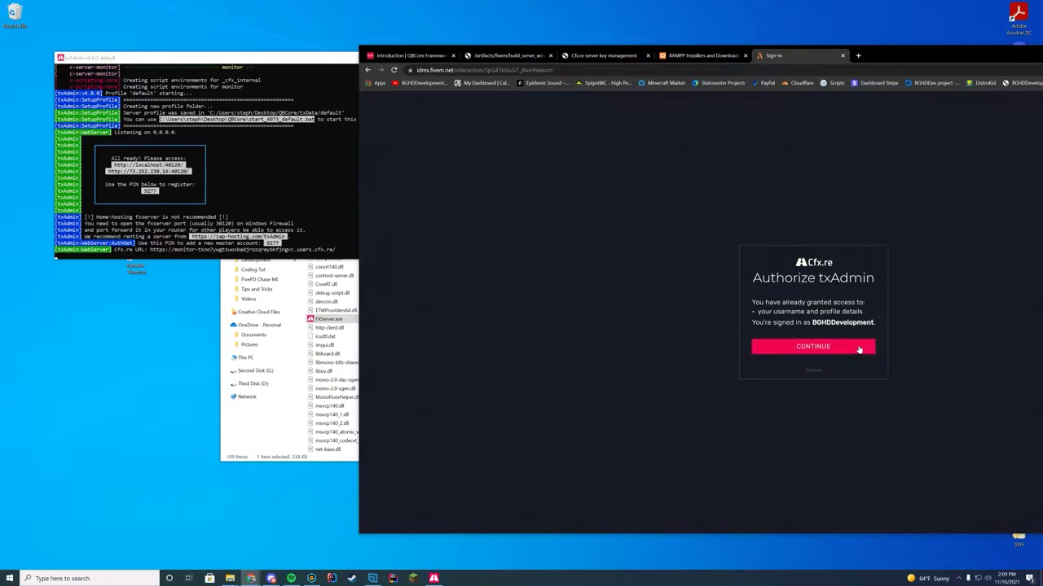
{"action": "left_click", "coordinate": [858, 349]}
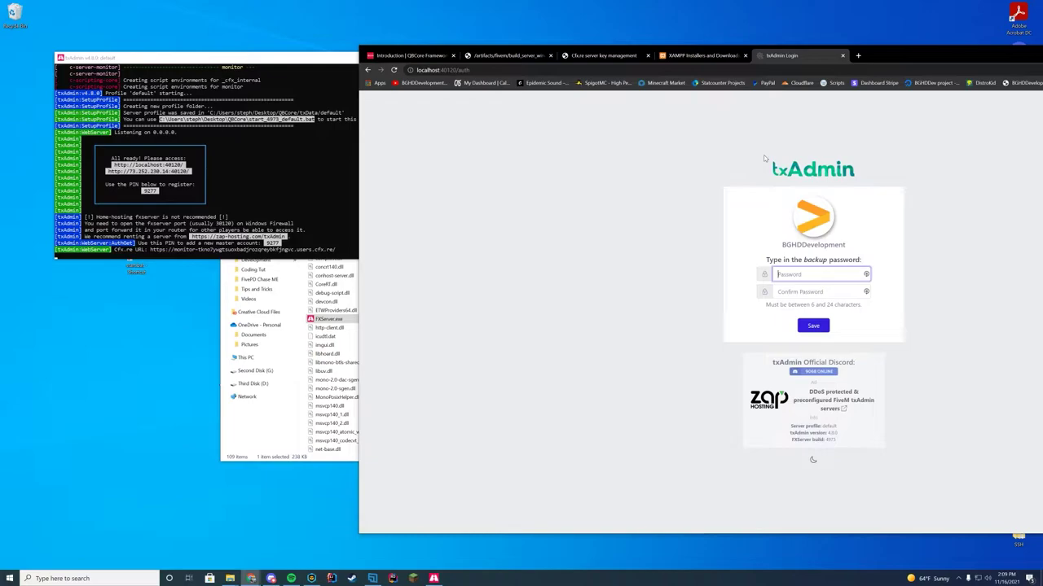
- Enter and confirm a txAdmin backup password, then save it
{"action": "type", "text": "•••••••••••"}
{"action": "left_click", "coordinate": [794, 290]}
{"action": "type", "text": "•••••••••••"}
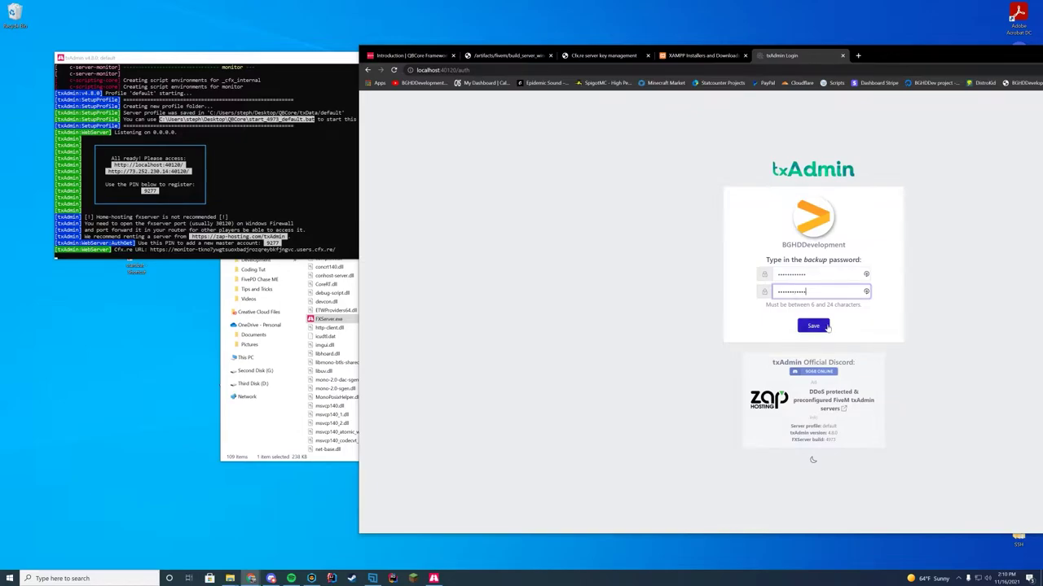
{"action": "left_click", "coordinate": [826, 326]}
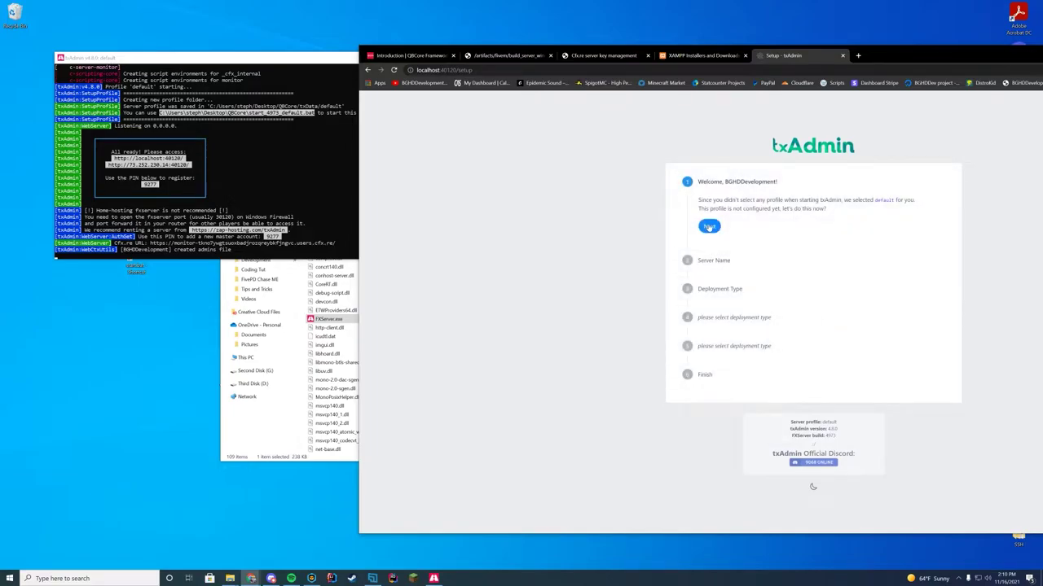
- Name the server 'QBCore BGHDDev' in the setup wizard
{"action": "left_click", "coordinate": [709, 227]}
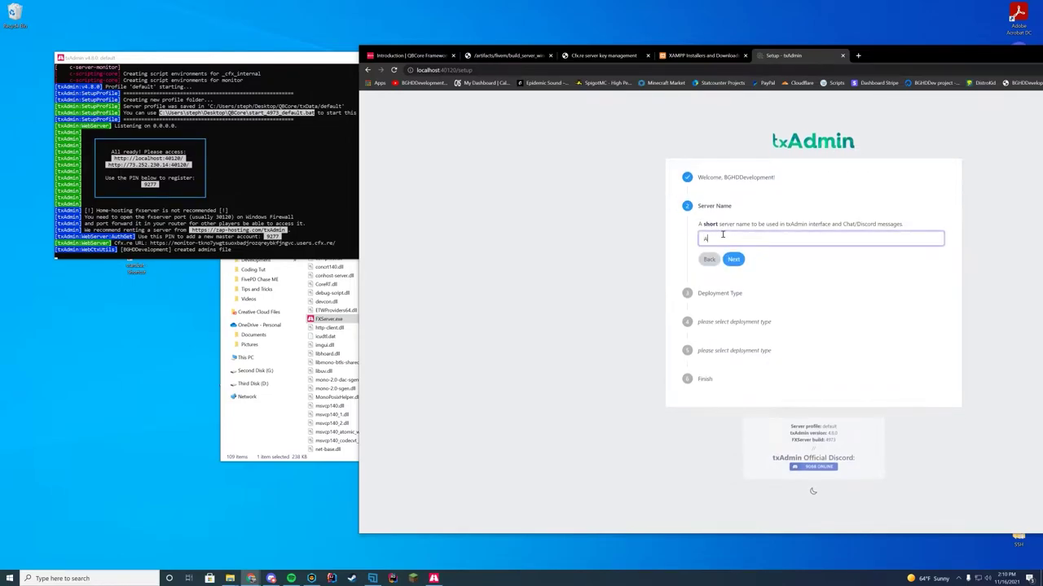
{"action": "type", "text": "QBCore BGHDDev"}
{"action": "left_click", "coordinate": [734, 260]}
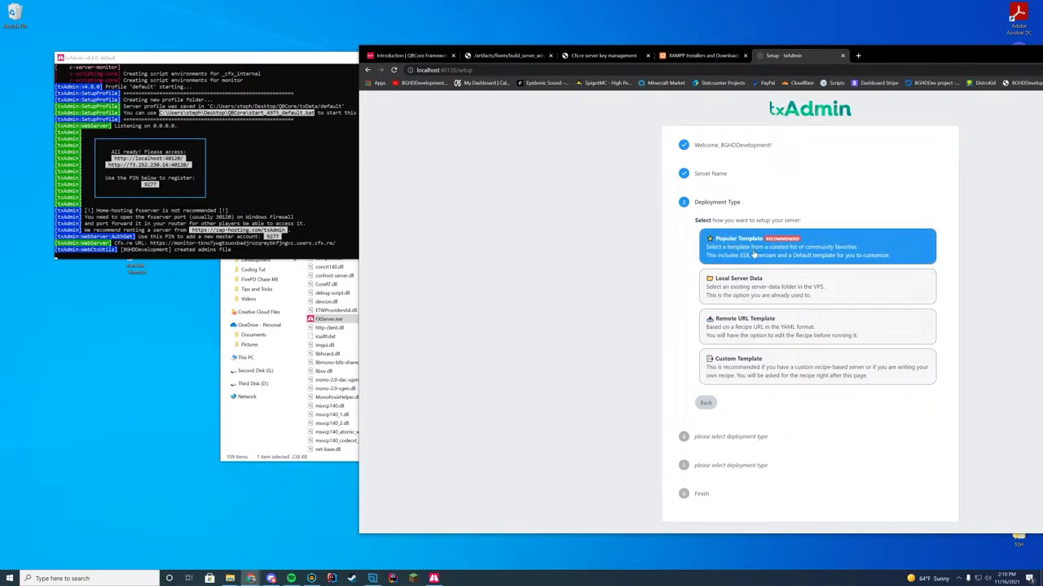
- Pick the QBCore Framework popular template and save the suggested data folder
{"action": "left_click", "coordinate": [711, 253]}
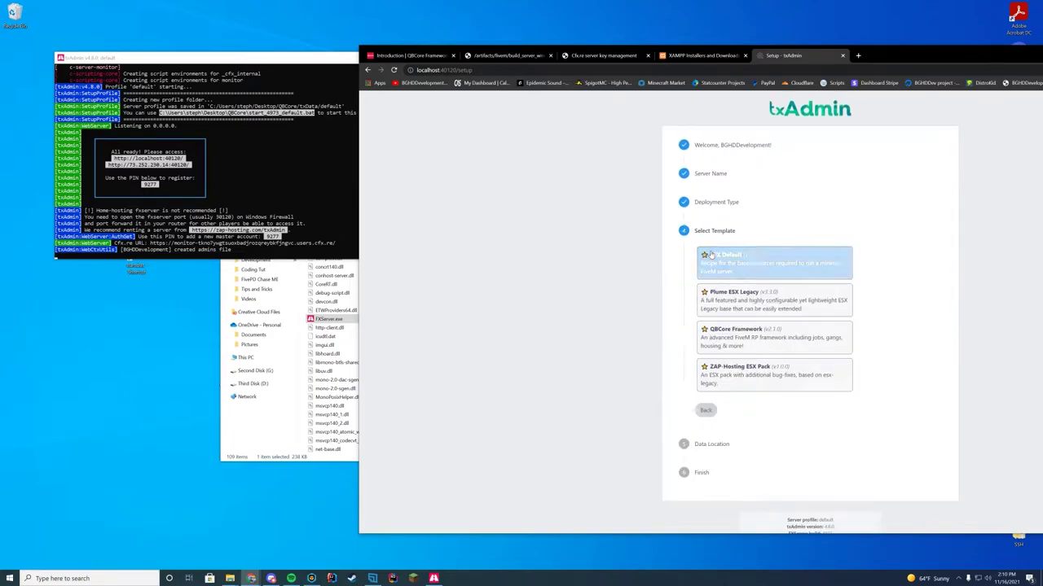
{"action": "left_click", "coordinate": [712, 348]}
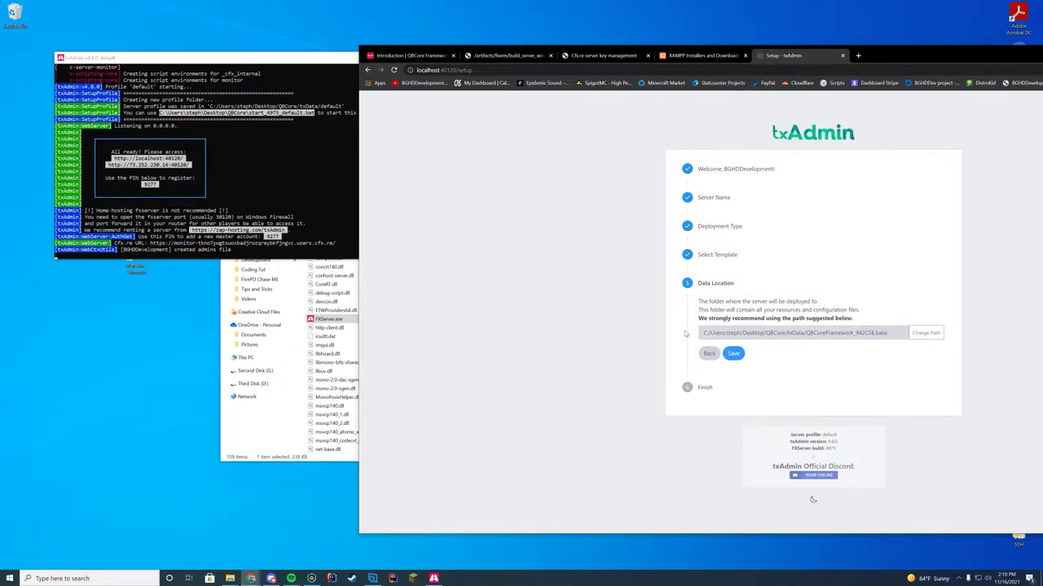
{"action": "mouse_move", "coordinate": [788, 336]}
{"action": "left_mouse_down"}
{"action": "mouse_move", "coordinate": [804, 336]}
{"action": "mouse_move", "coordinate": [789, 337]}
{"action": "left_mouse_up"}
{"action": "left_click", "coordinate": [812, 340]}
{"action": "left_click", "coordinate": [320, 405]}
{"action": "left_click", "coordinate": [290, 181]}
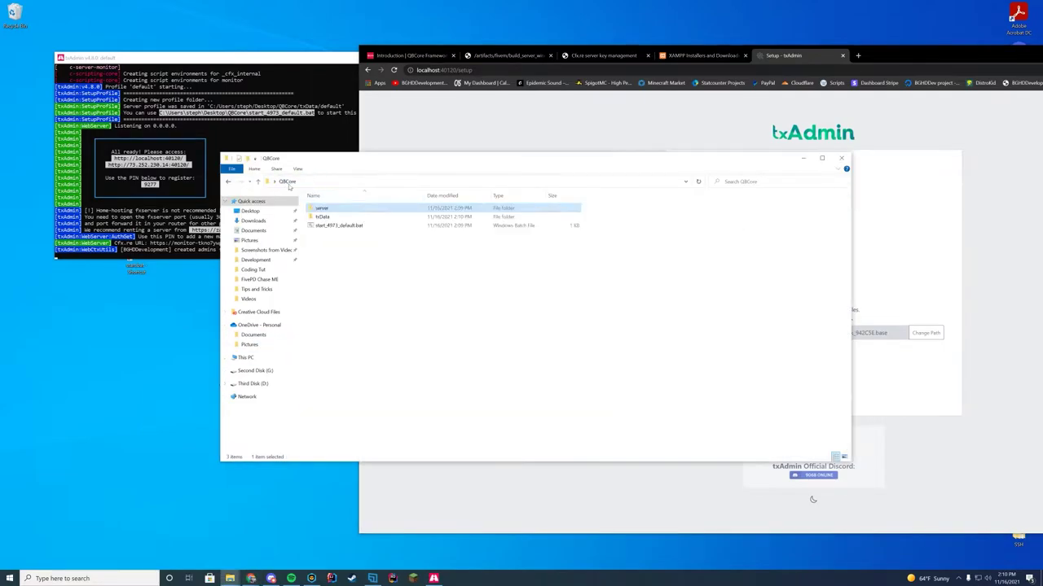
{"action": "left_click", "coordinate": [959, 309]}
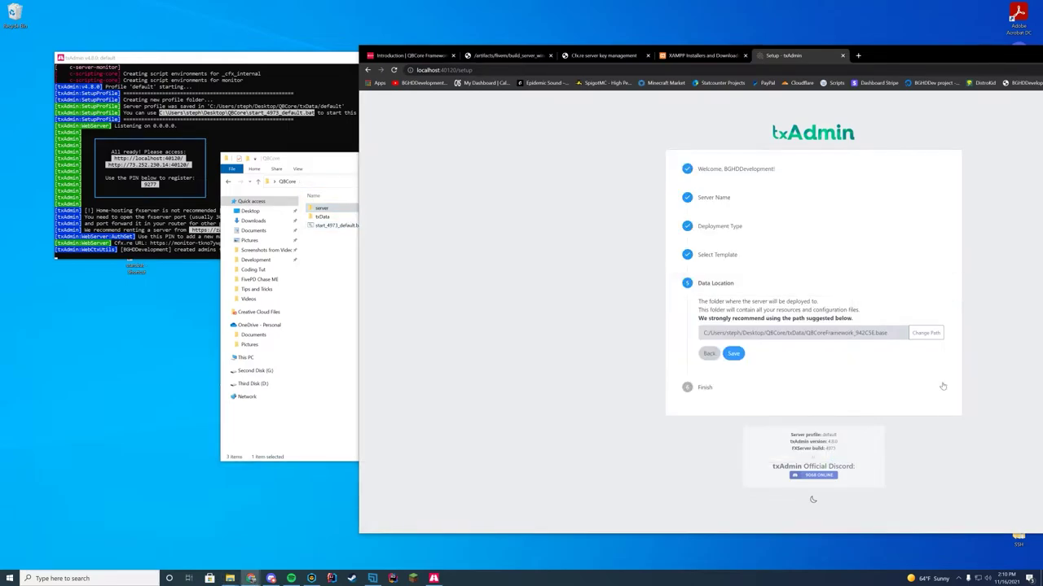
{"action": "left_click", "coordinate": [734, 356]}
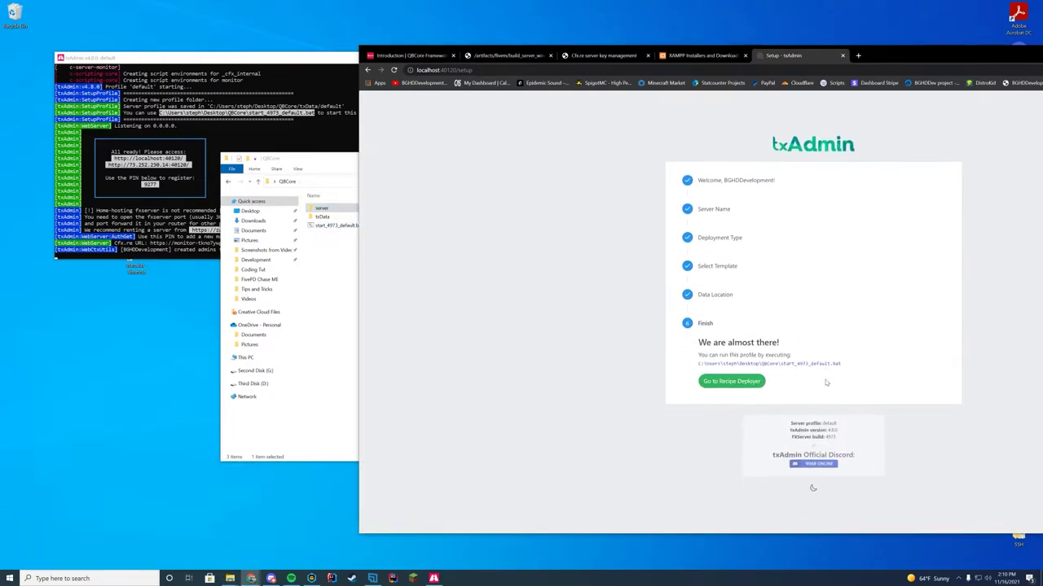
- Review the QBCore recipe, advance to input parameters and reveal the advanced database options
{"action": "left_click", "coordinate": [760, 383]}
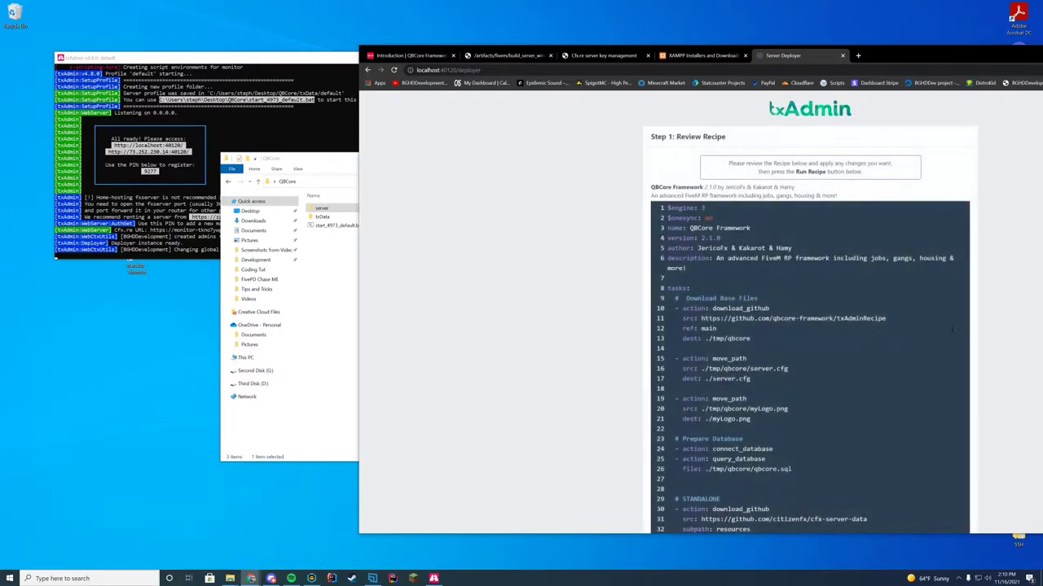
{"action": "scroll", "coordinate": [985, 326], "scroll_direction": "down", "scroll_amount": 6}
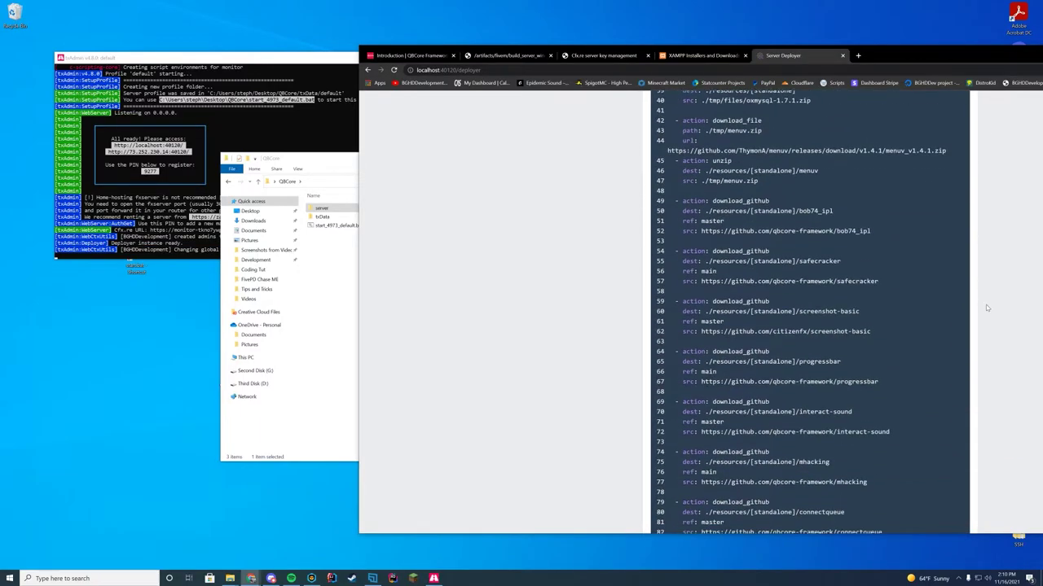
{"action": "scroll", "coordinate": [987, 308], "scroll_direction": "down", "scroll_amount": 20}
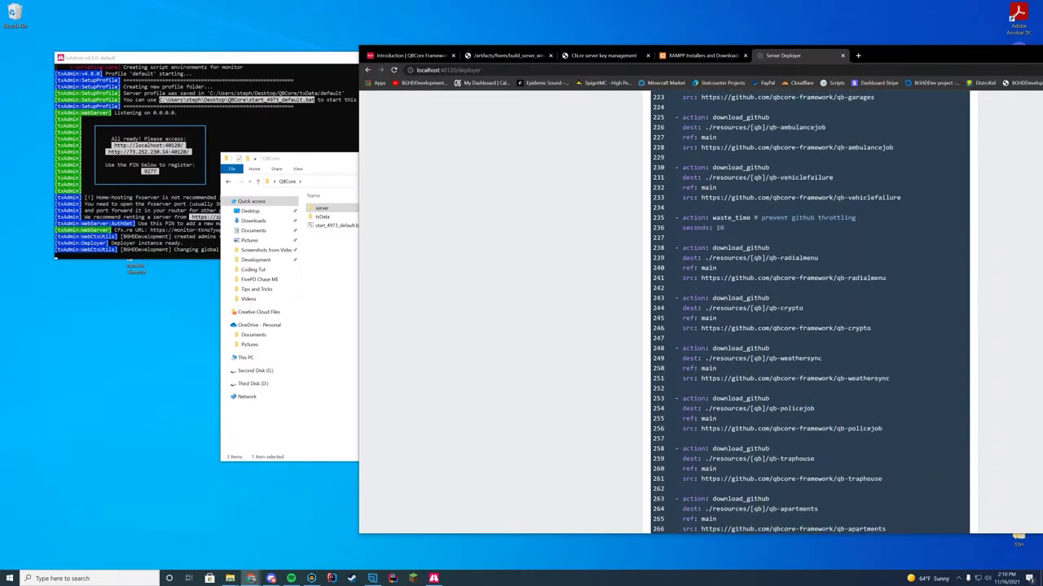
{"action": "scroll", "coordinate": [987, 308], "scroll_direction": "down", "scroll_amount": 20}
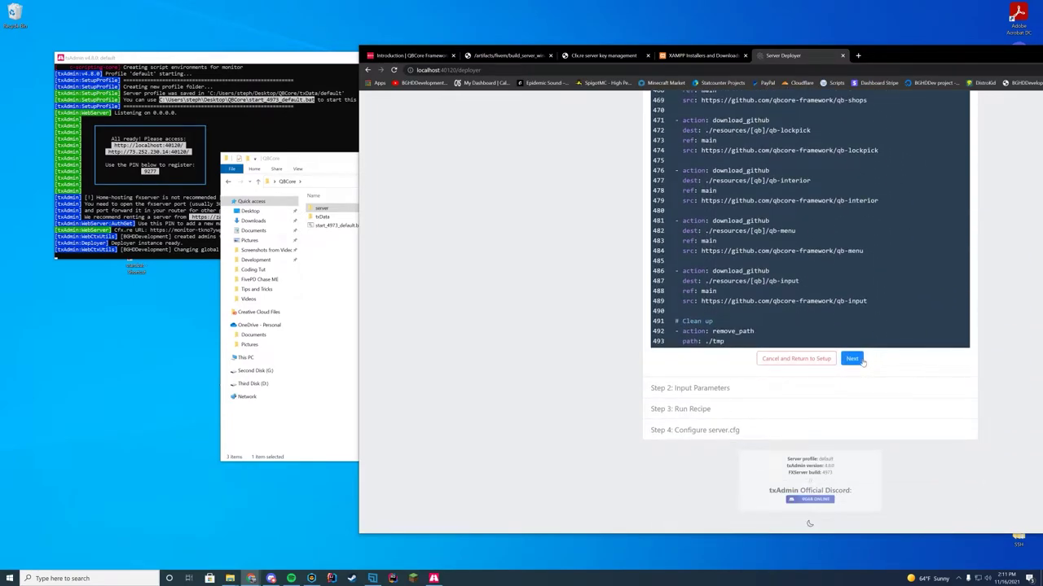
{"action": "left_click", "coordinate": [855, 360]}
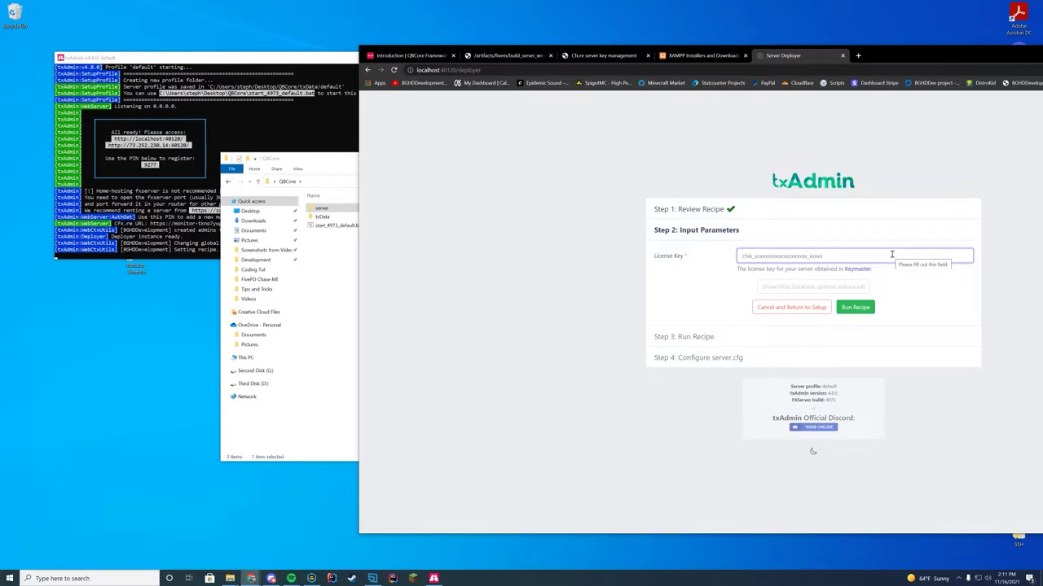
{"action": "left_click", "coordinate": [800, 288]}
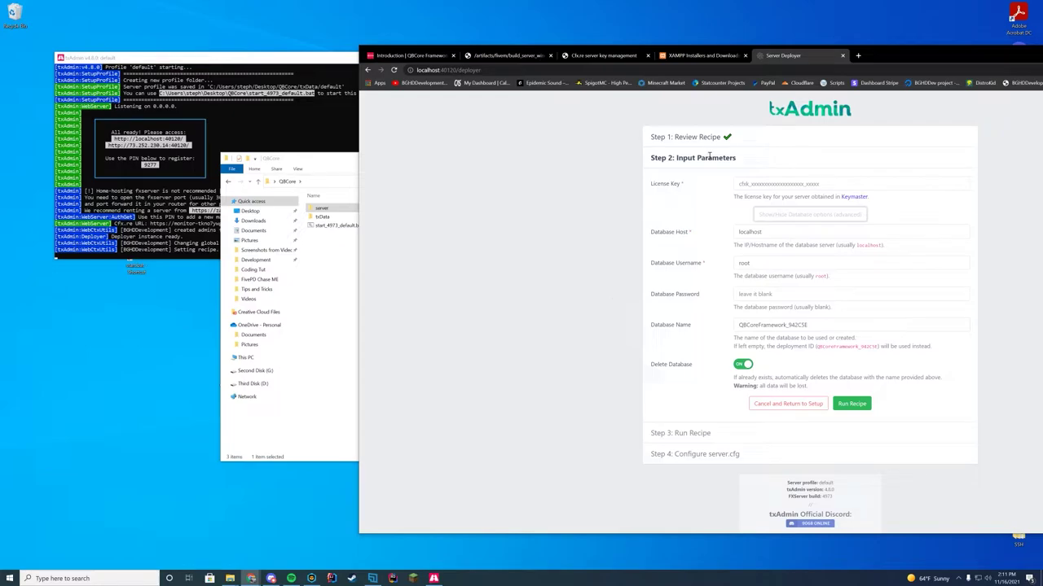
{"action": "left_click", "coordinate": [607, 56]}
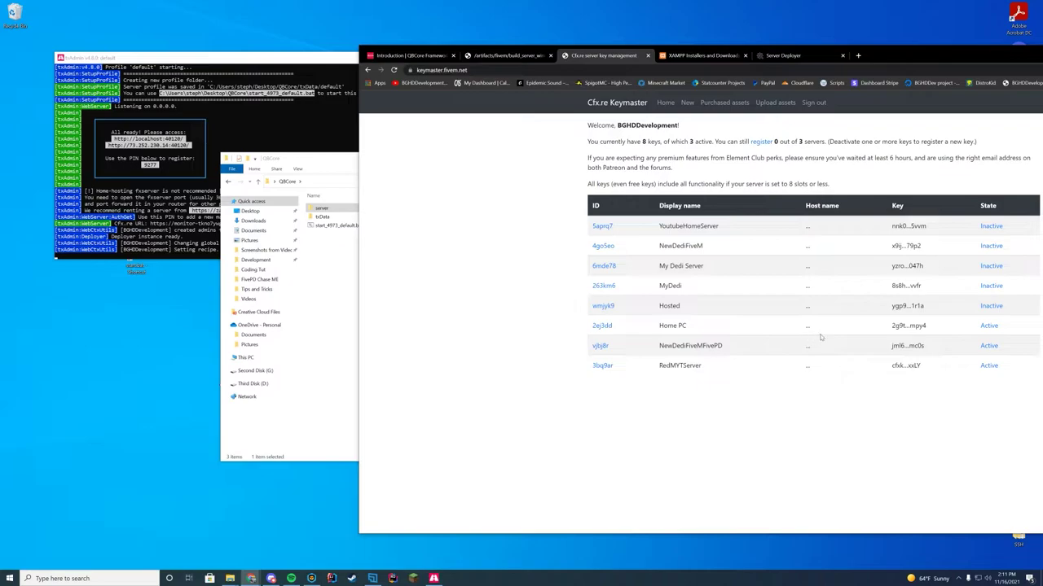
- Copy the Home PC server key and paste it into the deployer's License Key field
{"action": "left_click", "coordinate": [595, 325]}
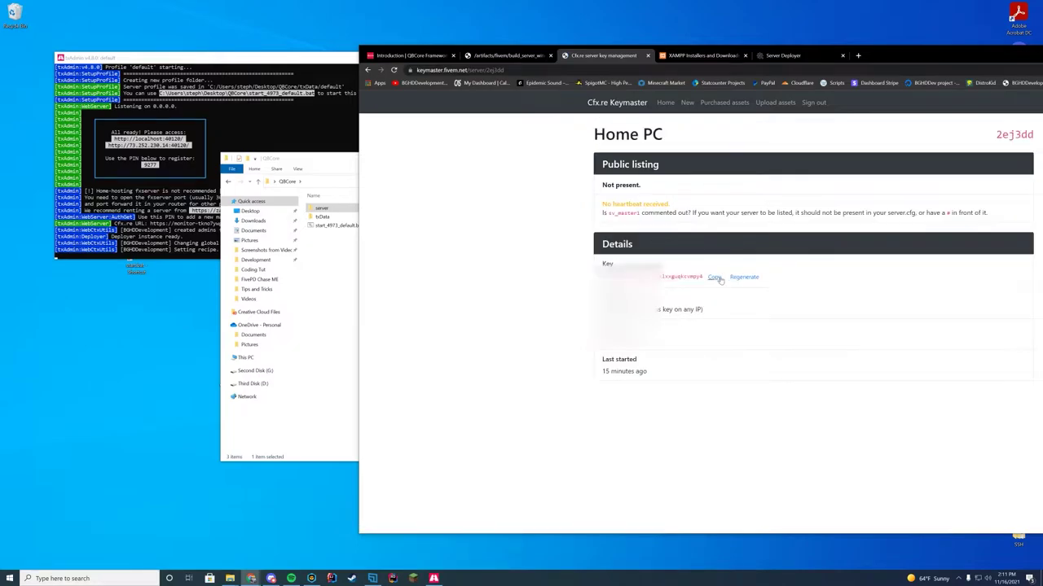
{"action": "left_click", "coordinate": [717, 278]}
{"action": "left_click", "coordinate": [786, 55]}
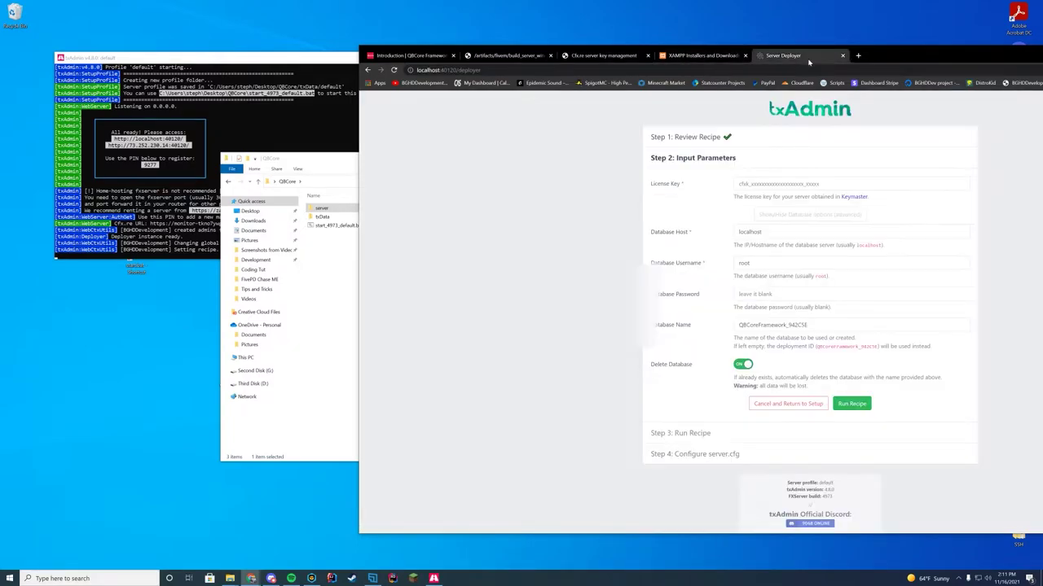
{"action": "left_click", "coordinate": [824, 180]}
{"action": "key", "text": "ctrl+v"}
{"action": "left_click", "coordinate": [992, 225]}
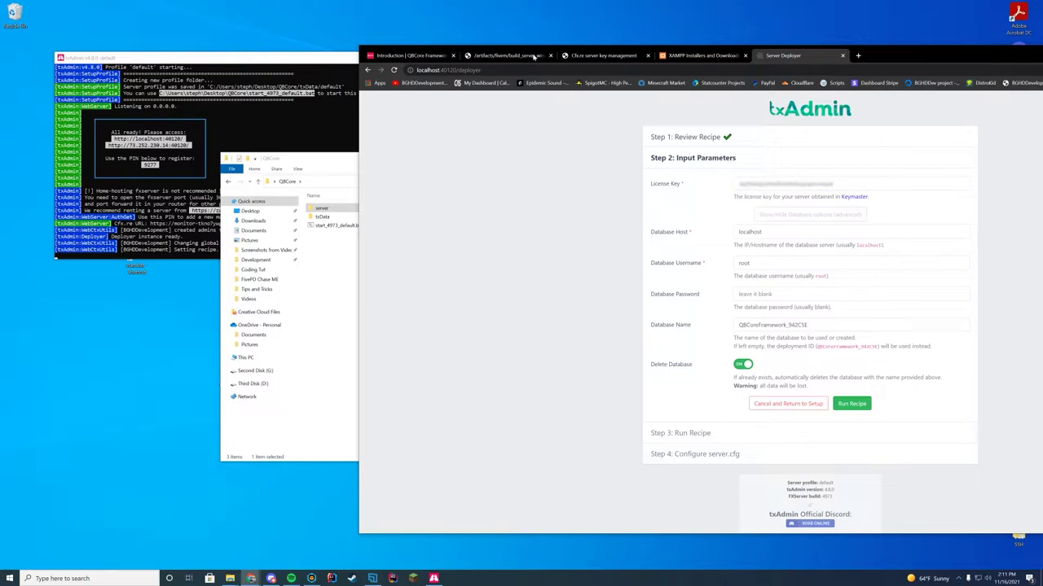
- Return to the Keymaster key overview and start registering a new server key
{"action": "left_click", "coordinate": [603, 55]}
{"action": "left_click", "coordinate": [607, 104]}
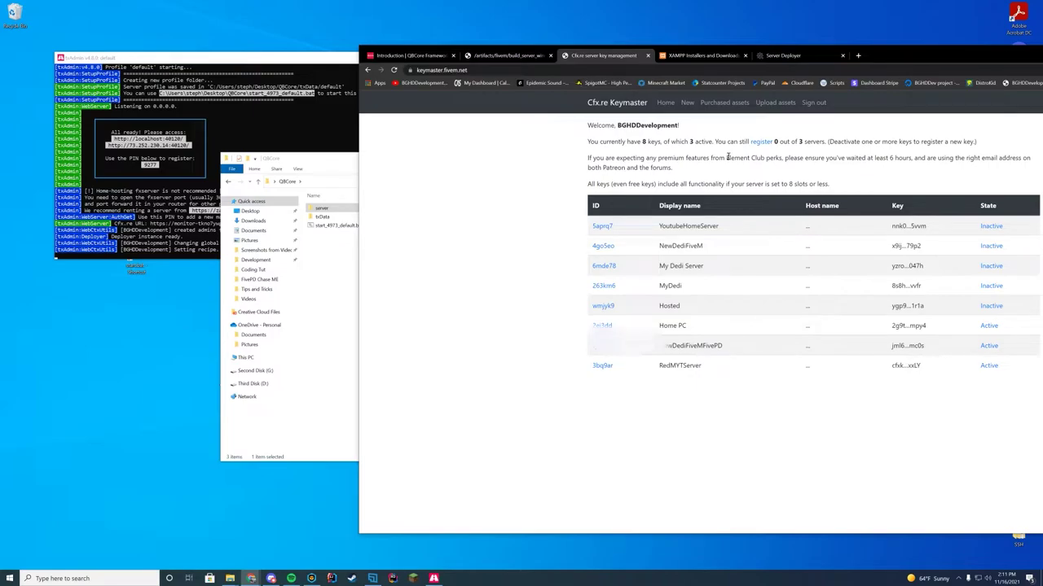
{"action": "left_click", "coordinate": [759, 144]}
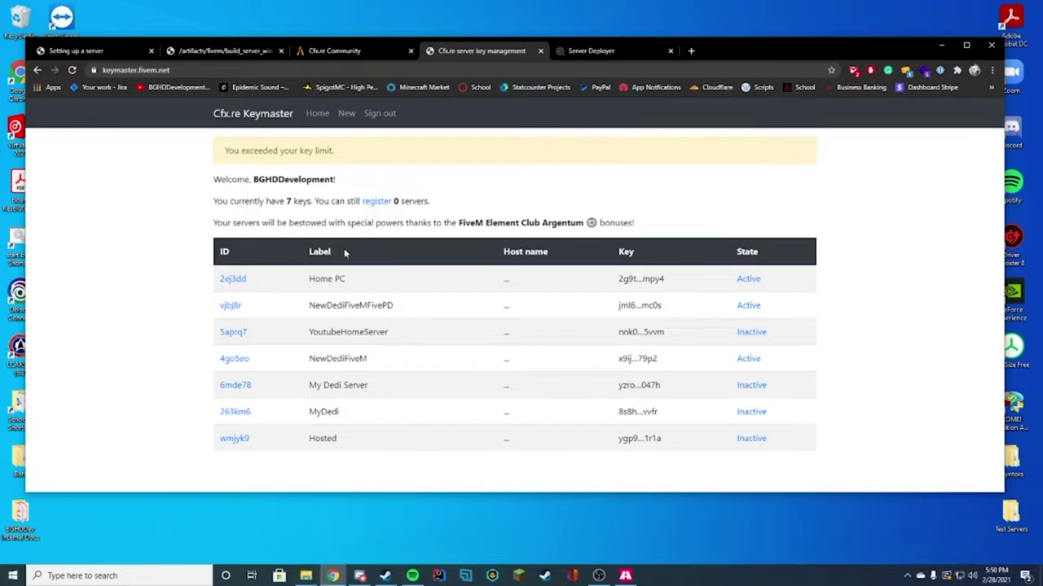
- Search 'what is my ip4 address' and select the public IPv4 address on whatismyip.com
{"action": "left_click", "coordinate": [691, 50]}
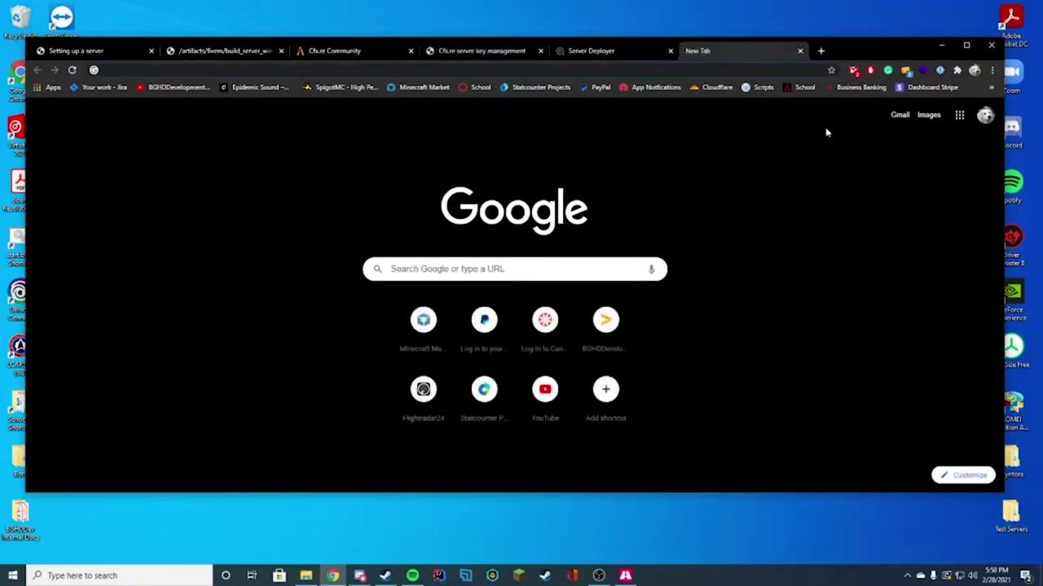
{"action": "type", "text": "what is my ip"}
{"action": "key", "text": "Return"}
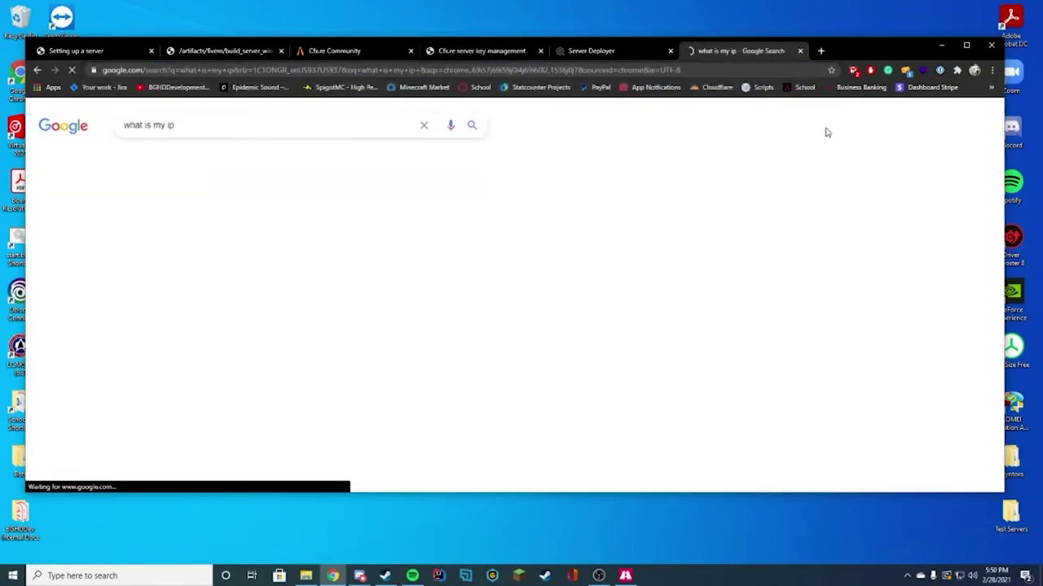
{"action": "left_click", "coordinate": [342, 125]}
{"action": "type", "text": "4"}
{"action": "key", "text": "Down"}
{"action": "key", "text": "Return"}
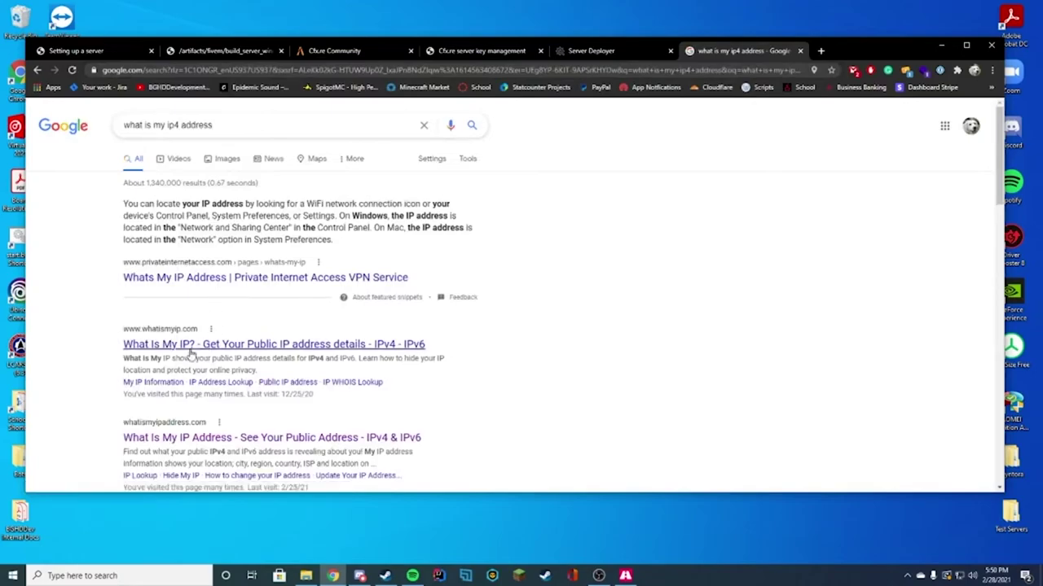
{"action": "left_click", "coordinate": [240, 345]}
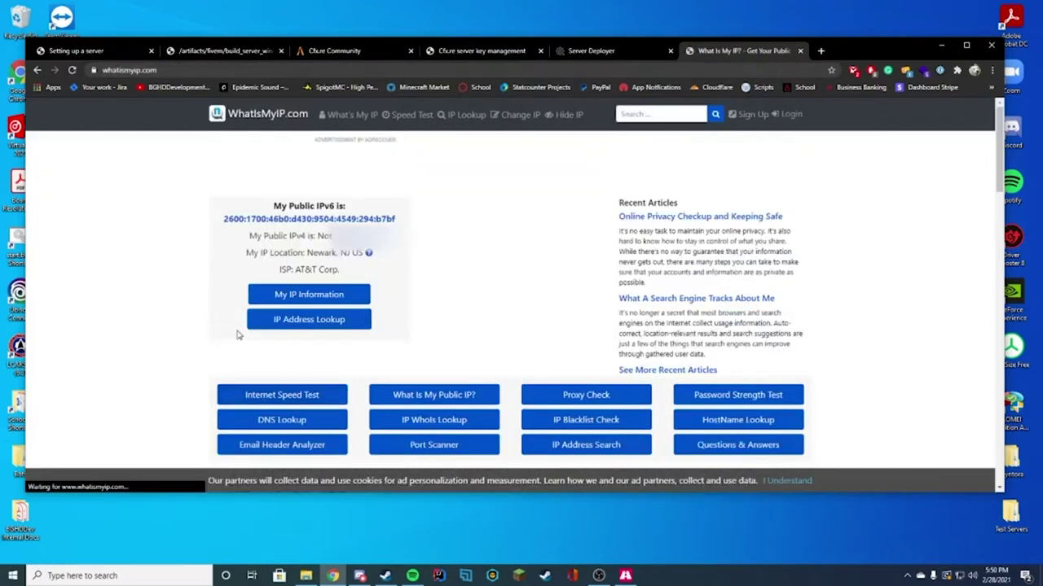
{"action": "left_click_drag", "start_coordinate": [312, 236], "coordinate": [373, 236]}
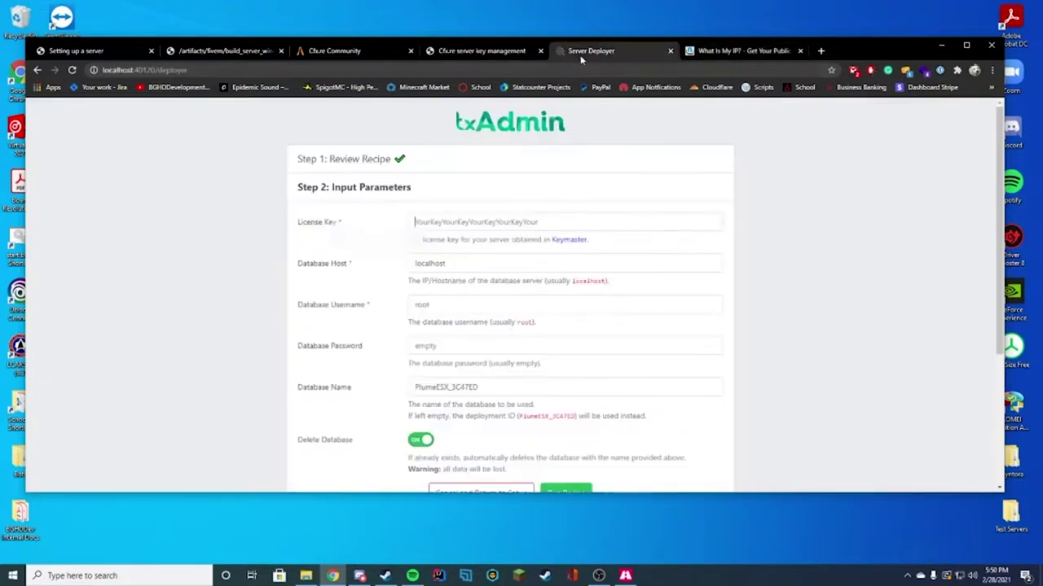
{"action": "left_click", "coordinate": [592, 51]}
{"action": "left_click", "coordinate": [442, 55]}
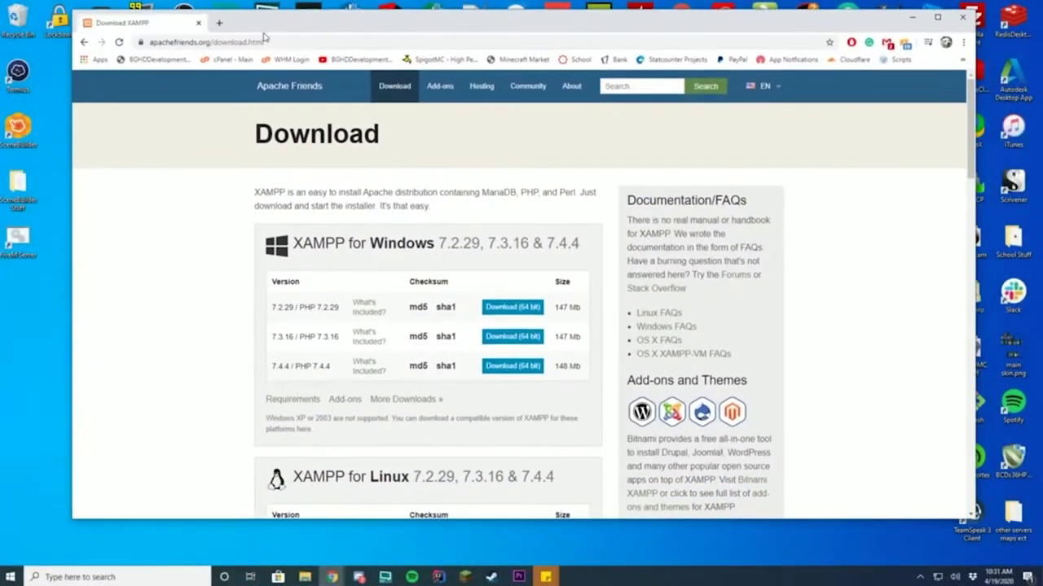
- Download the 64-bit XAMPP 7.2.29 installer for Windows and close the confirmation page
{"action": "scroll", "coordinate": [447, 182], "scroll_direction": "down", "scroll_amount": 1}
{"action": "scroll", "coordinate": [447, 182], "scroll_direction": "down", "scroll_amount": 1}
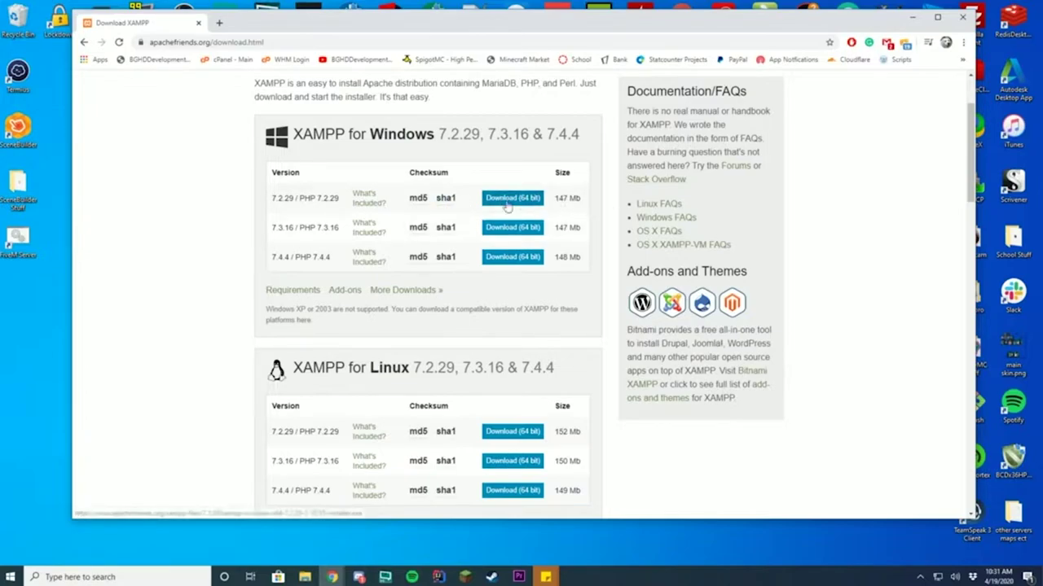
{"action": "left_click", "coordinate": [521, 203]}
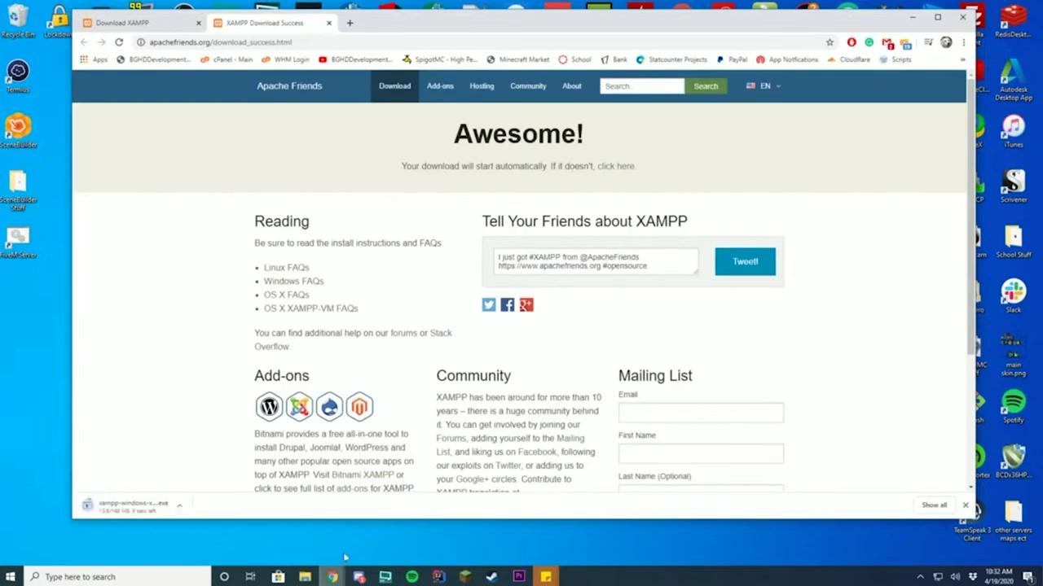
{"action": "left_click", "coordinate": [330, 23]}
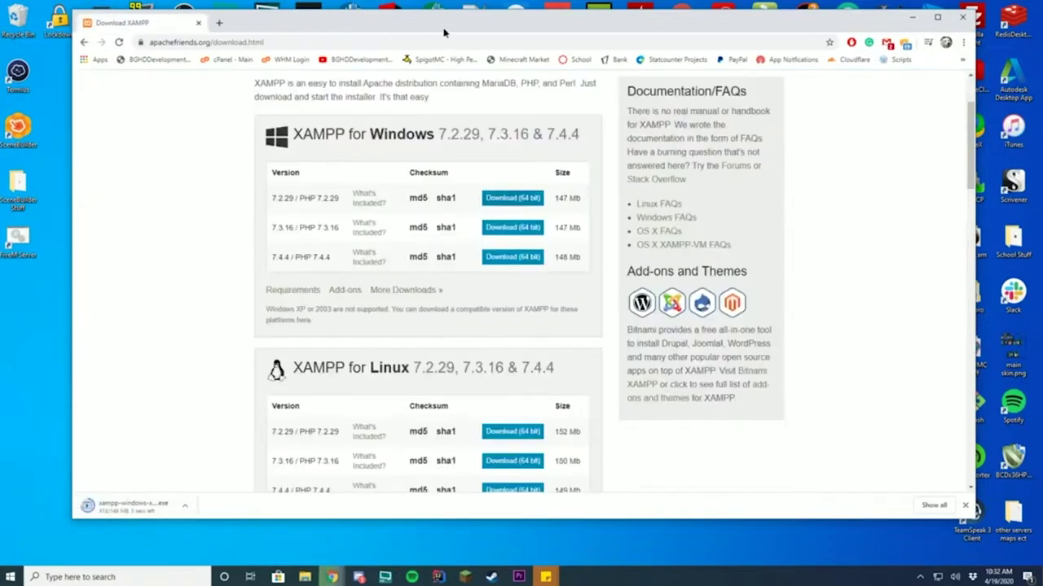
- Show the C: drive in the file window and run the downloaded XAMPP installer
{"action": "left_click_drag", "start_coordinate": [446, 33], "coordinate": [613, 42]}
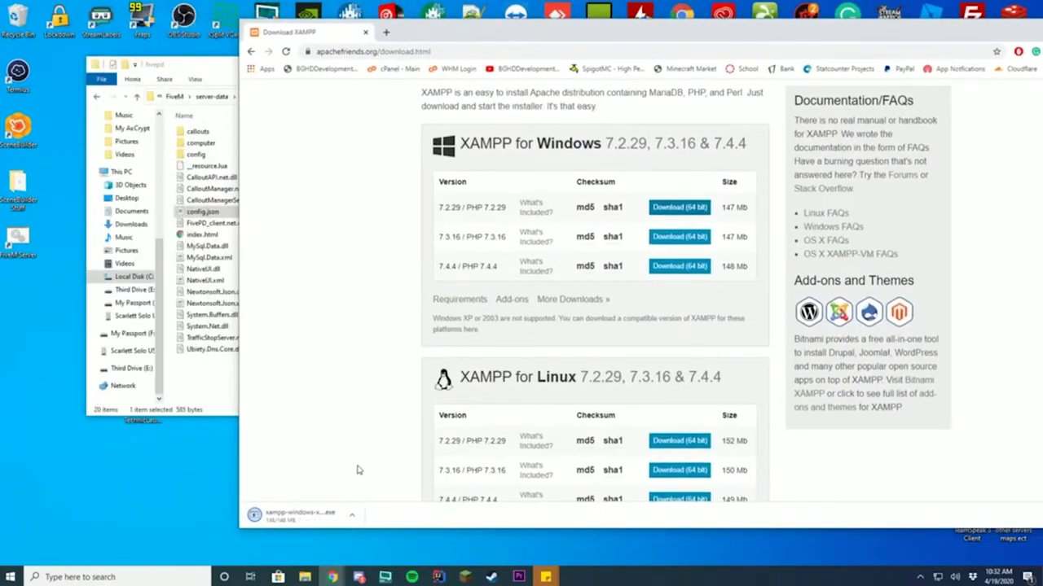
{"action": "left_click", "coordinate": [210, 199]}
{"action": "left_click", "coordinate": [173, 97]}
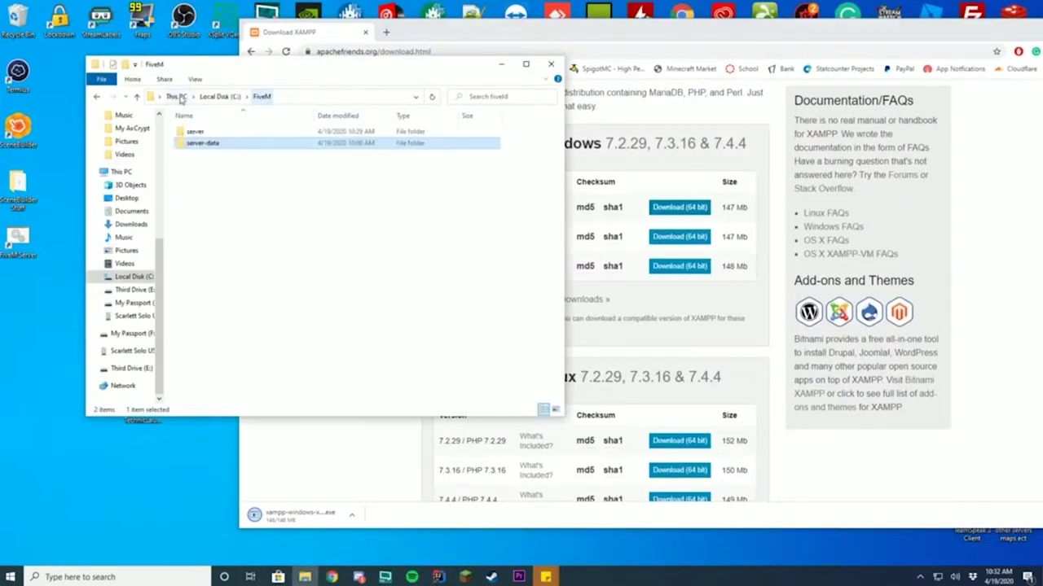
{"action": "left_click", "coordinate": [219, 96]}
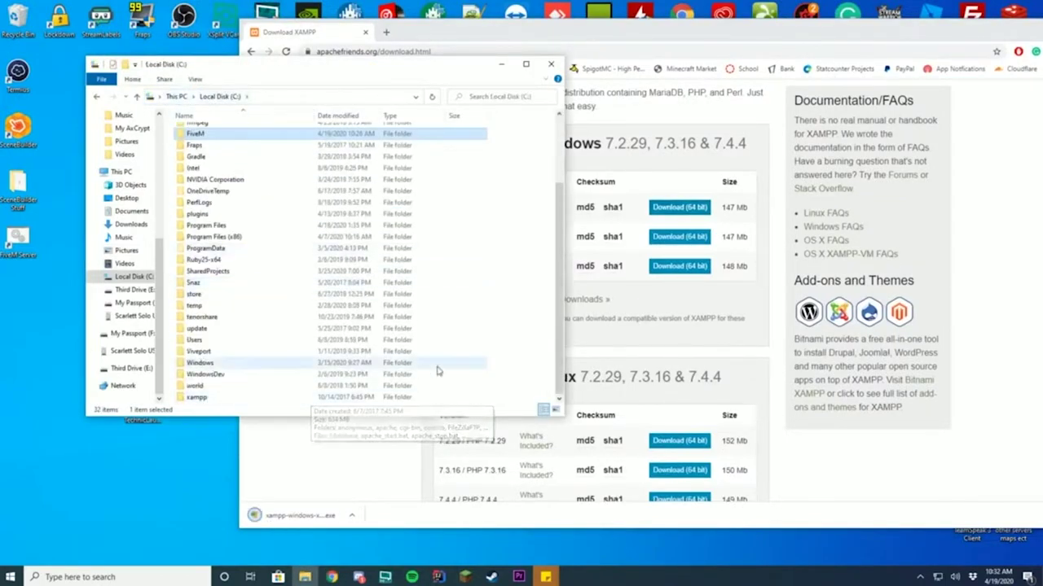
{"action": "left_click", "coordinate": [310, 514]}
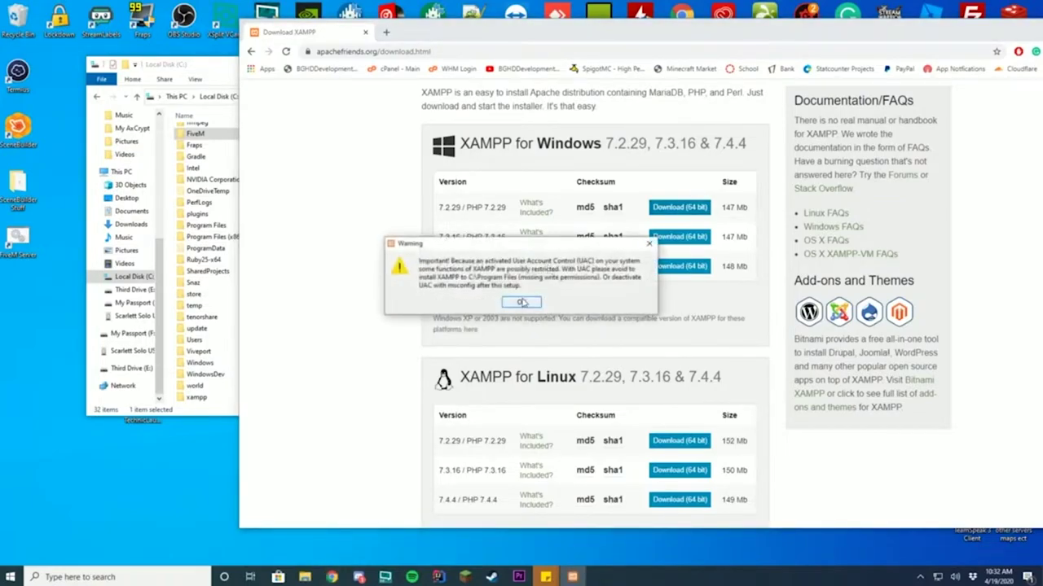
- Exclude Mercury Mail Server, Fake Sendmail and FileZilla FTP Server from the XAMPP components
{"action": "left_click", "coordinate": [522, 302]}
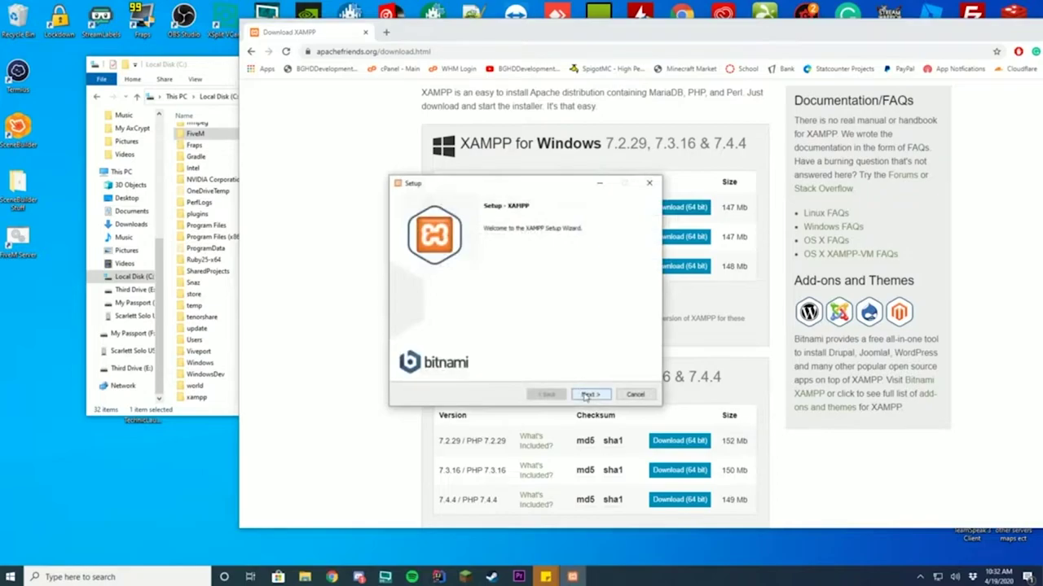
{"action": "left_click", "coordinate": [589, 394]}
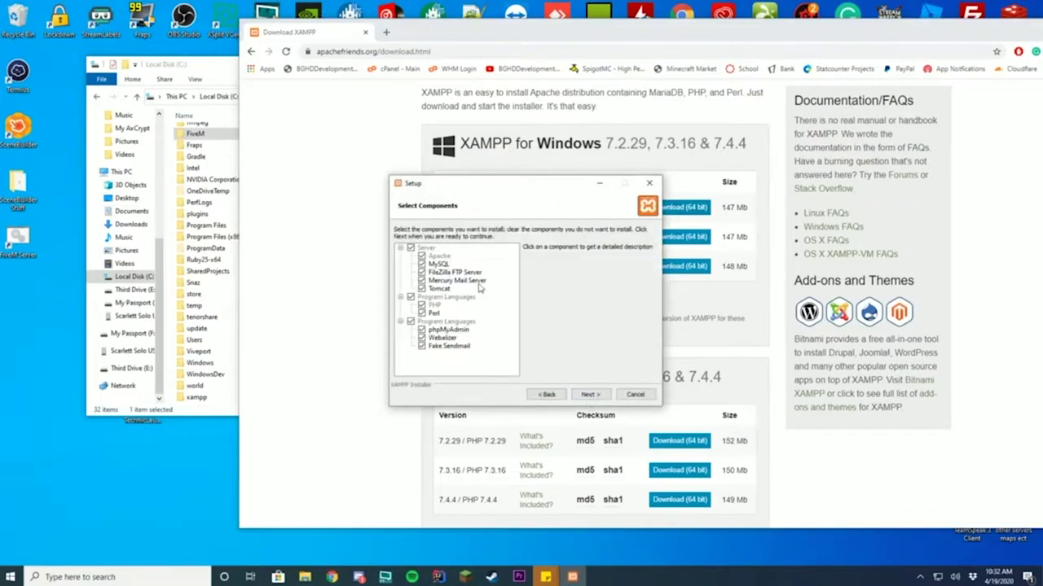
{"action": "left_click", "coordinate": [421, 280]}
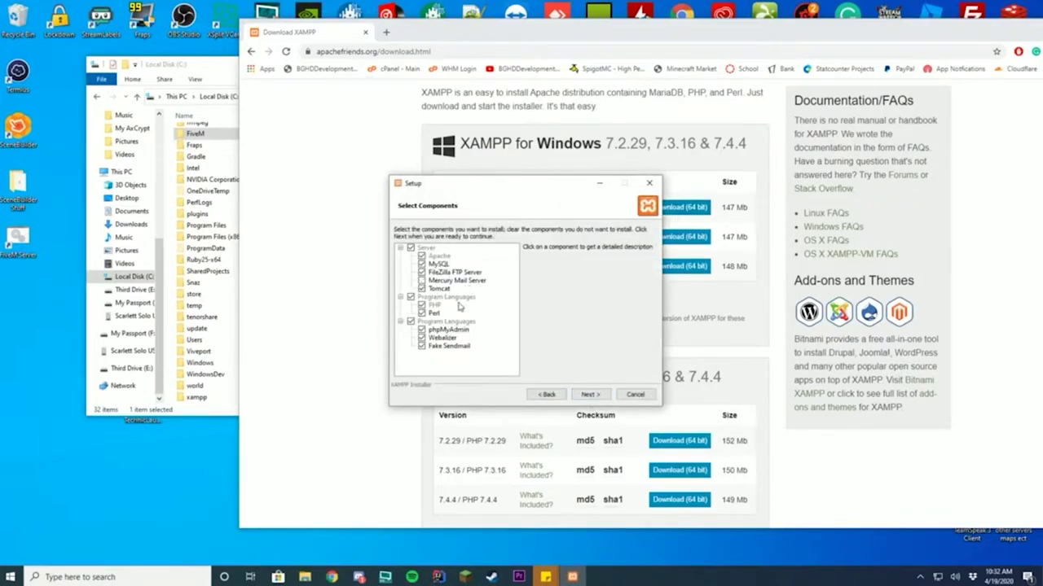
{"action": "left_click", "coordinate": [422, 347]}
{"action": "left_click", "coordinate": [454, 331]}
{"action": "left_click", "coordinate": [440, 265]}
{"action": "left_click", "coordinate": [422, 272]}
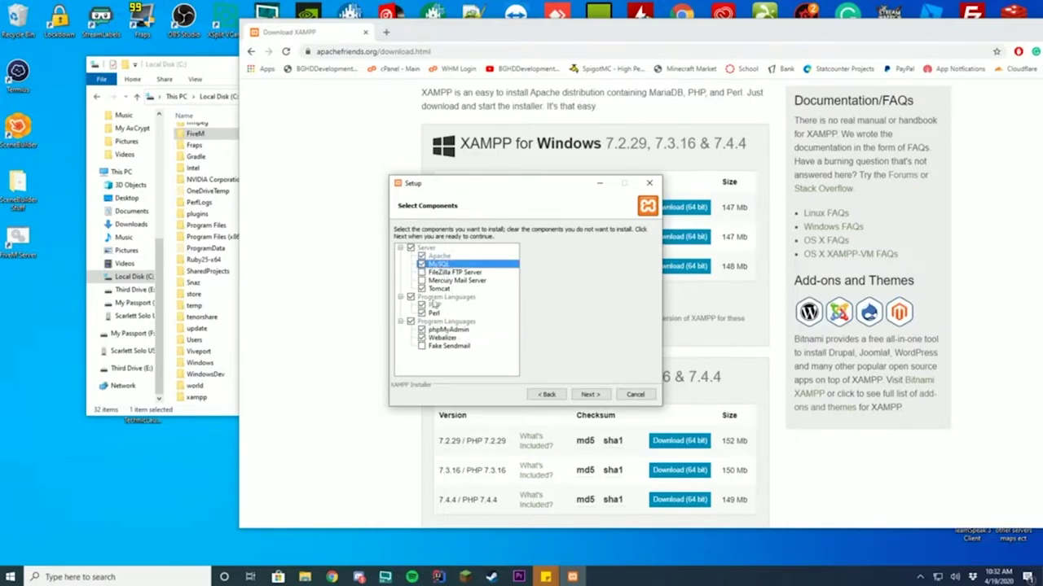
{"action": "left_click", "coordinate": [590, 394]}
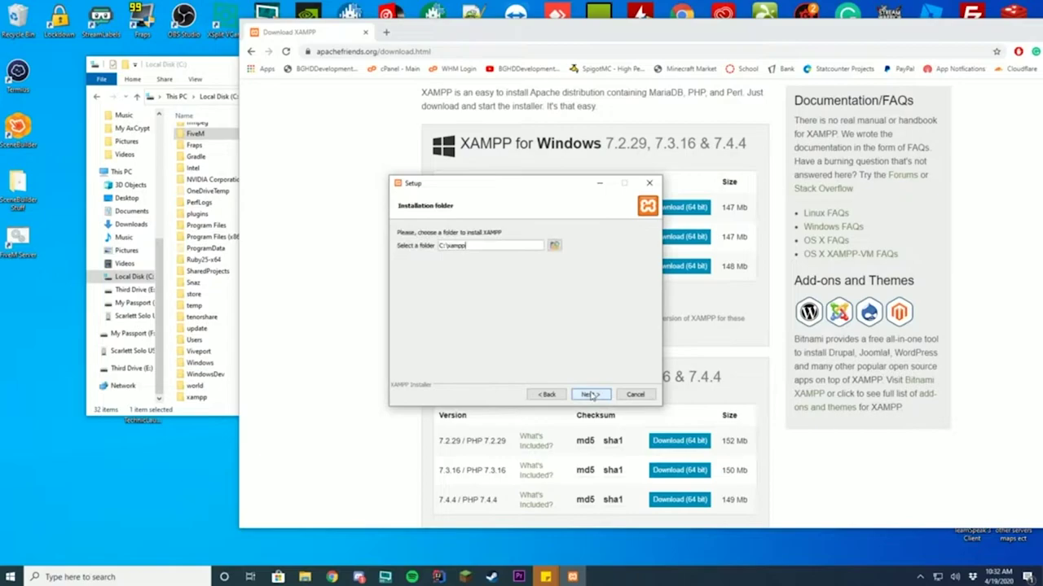
- Keep C:\xampp2 as the XAMPP installation folder
{"action": "left_click", "coordinate": [554, 245]}
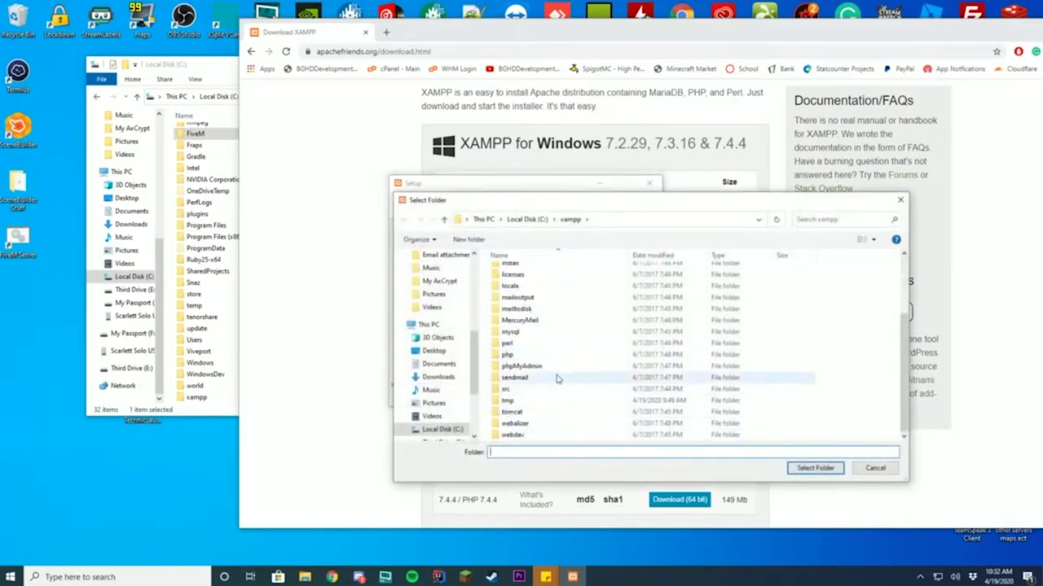
{"action": "scroll", "coordinate": [631, 397], "scroll_direction": "up", "scroll_amount": 3}
{"action": "left_click", "coordinate": [873, 469]}
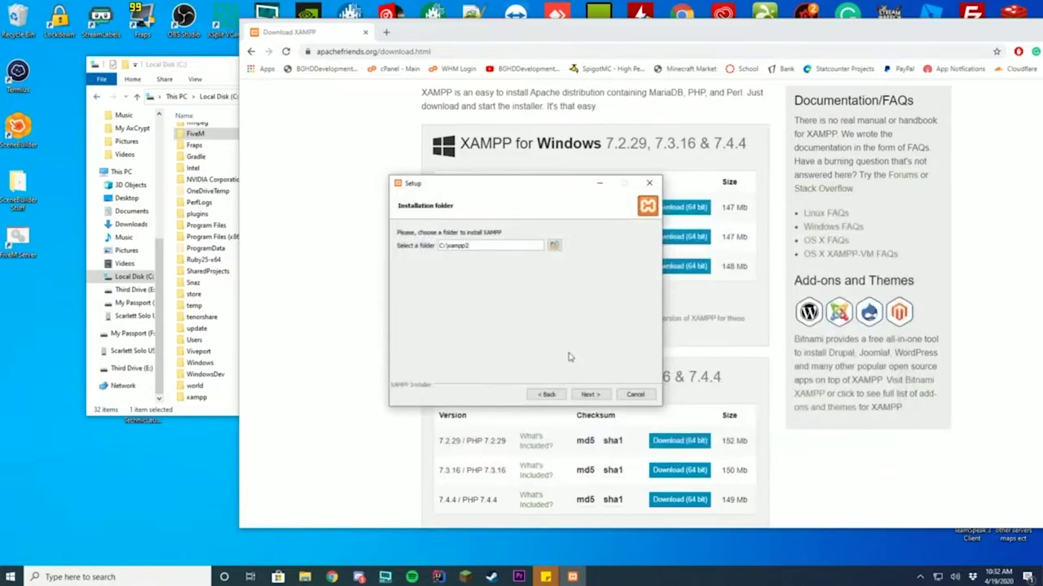
{"action": "left_click", "coordinate": [202, 352]}
{"action": "left_click", "coordinate": [197, 397]}
{"action": "left_click", "coordinate": [593, 339]}
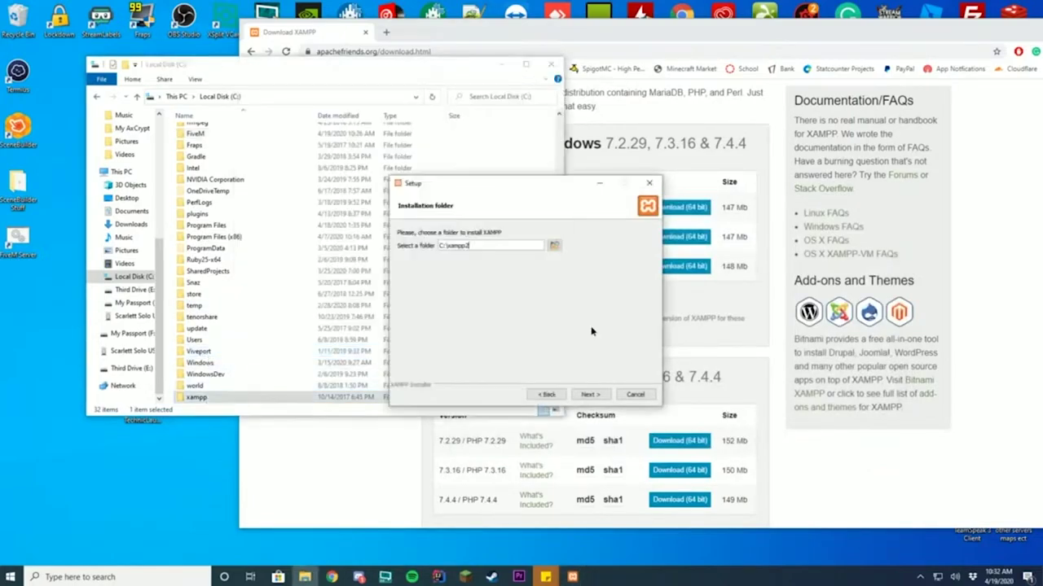
{"action": "left_click", "coordinate": [592, 395]}
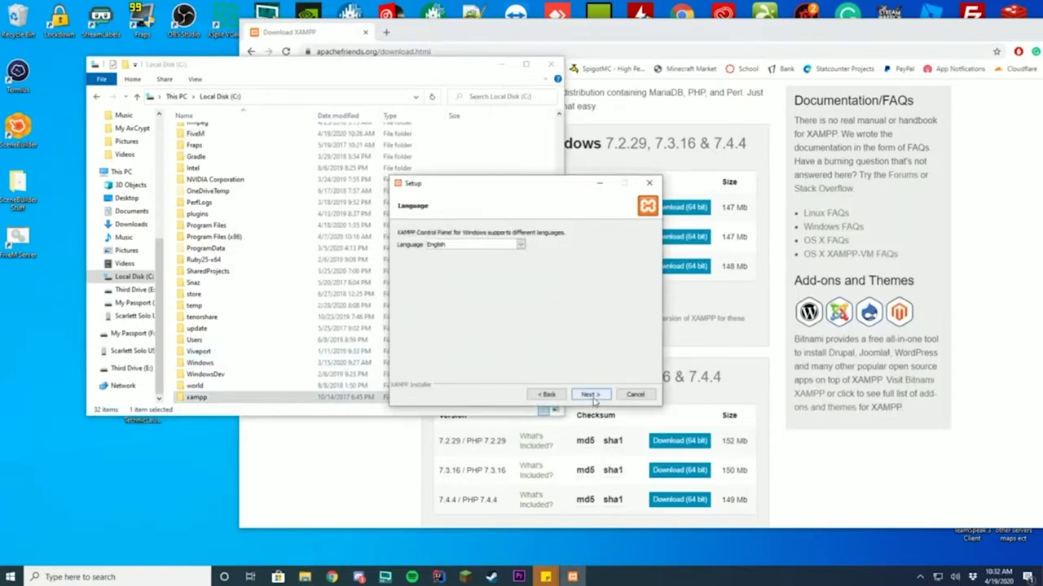
- Keep English as the language and begin the installation
{"action": "left_click", "coordinate": [580, 394]}
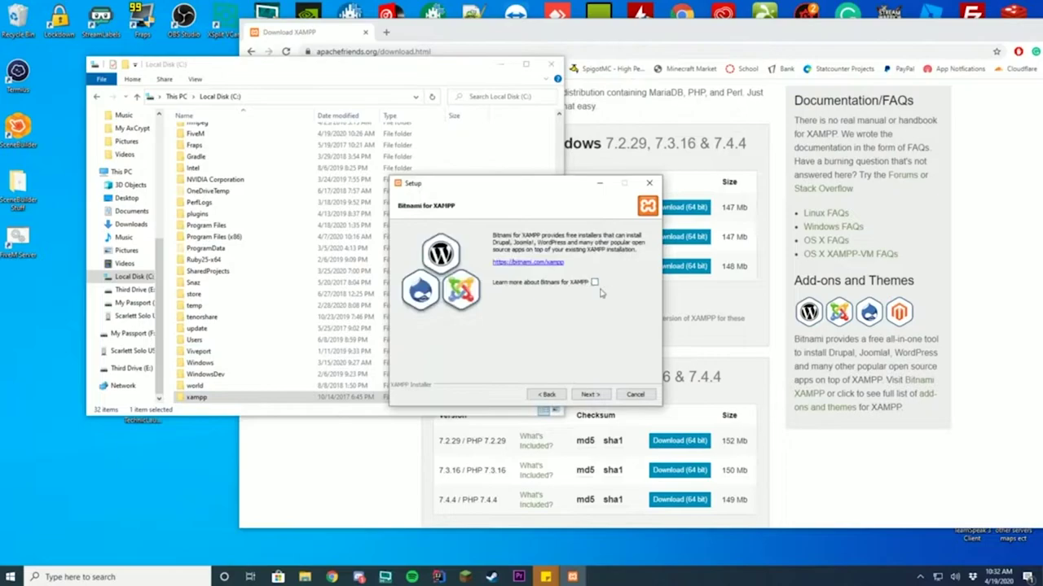
{"action": "left_click", "coordinate": [592, 395]}
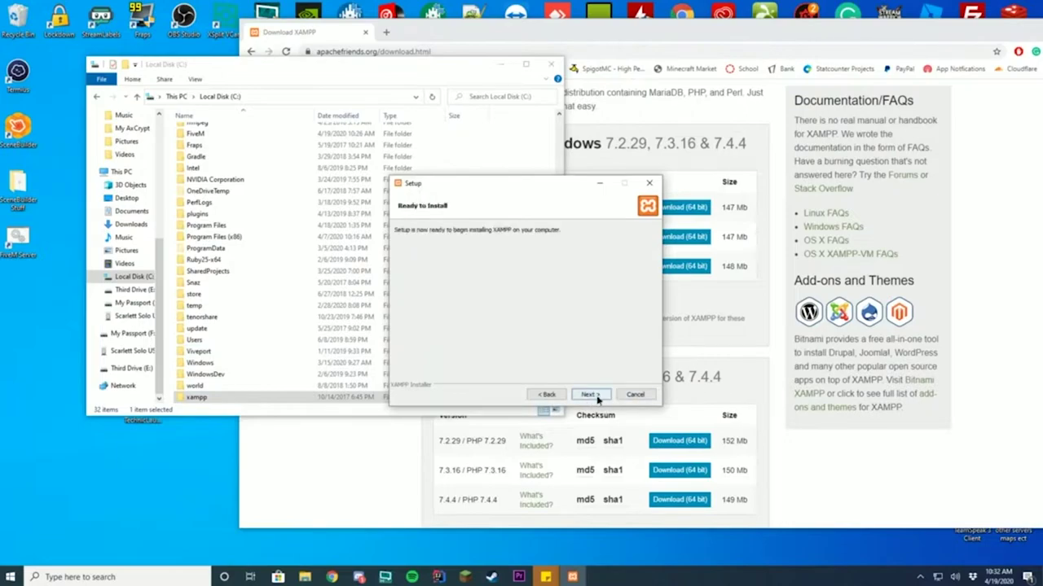
{"action": "left_click", "coordinate": [592, 395]}
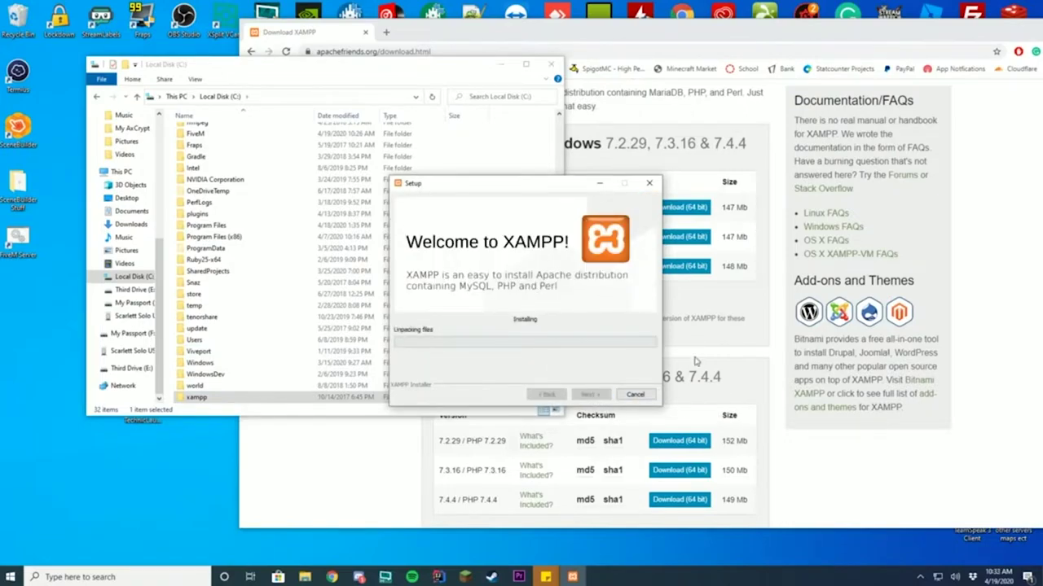
- Open C:\xampp2 in Explorer, close the XAMPP download tab and minimize Chrome
{"action": "scroll", "coordinate": [276, 322], "scroll_direction": "down", "scroll_amount": 1}
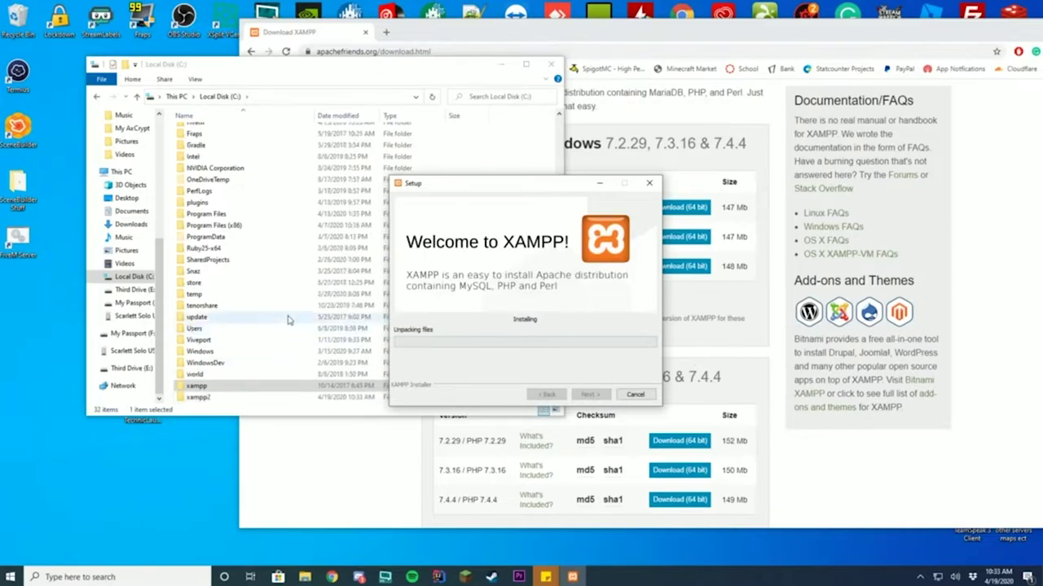
{"action": "double_click", "coordinate": [204, 400]}
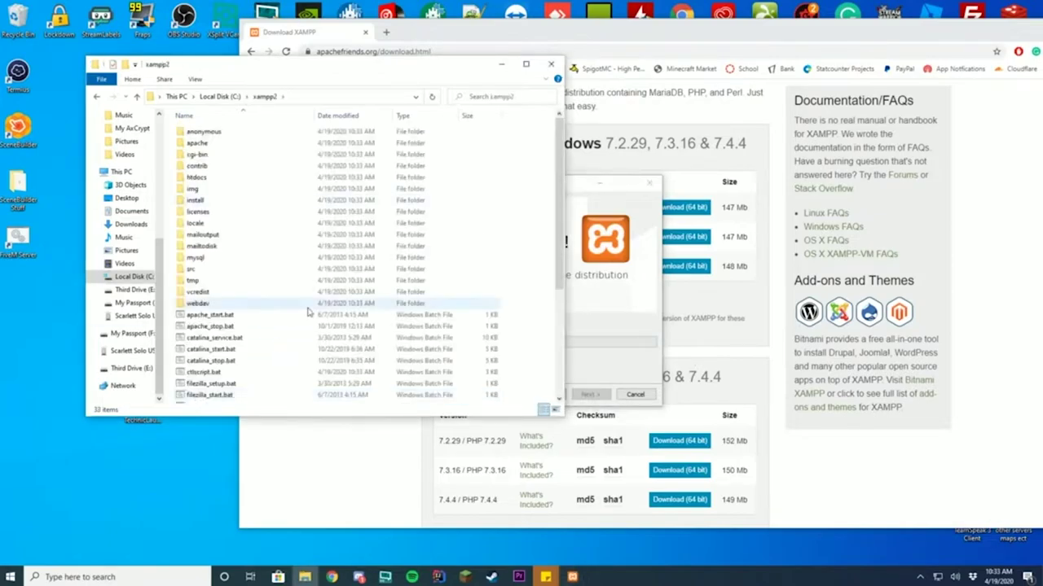
{"action": "scroll", "coordinate": [281, 326], "scroll_direction": "down", "scroll_amount": 5}
{"action": "left_click_drag", "start_coordinate": [577, 187], "coordinate": [783, 210]}
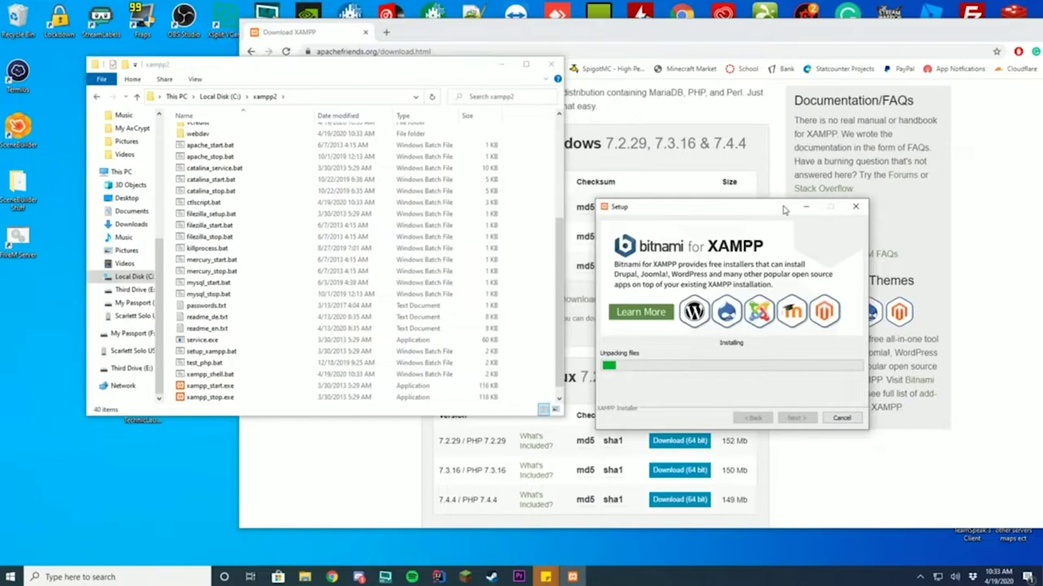
{"action": "left_click", "coordinate": [545, 37]}
{"action": "left_click", "coordinate": [386, 32]}
{"action": "left_click", "coordinate": [366, 33]}
{"action": "left_click_drag", "start_coordinate": [510, 36], "coordinate": [314, 37]}
{"action": "left_click", "coordinate": [882, 31]}
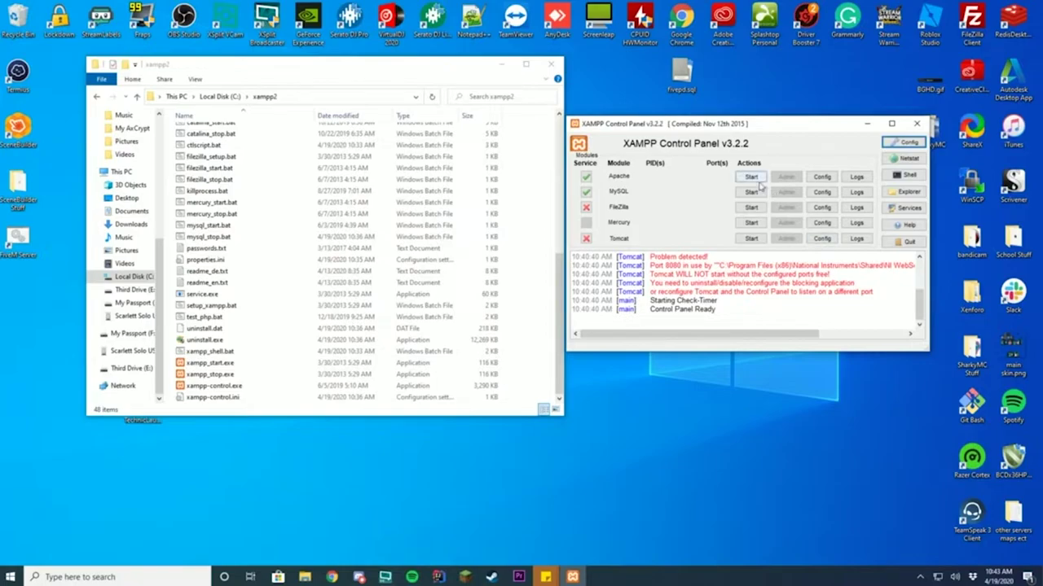
- Start MySQL and Apache in XAMPP and open phpMyAdmin via MySQL Admin
{"action": "left_click", "coordinate": [752, 192]}
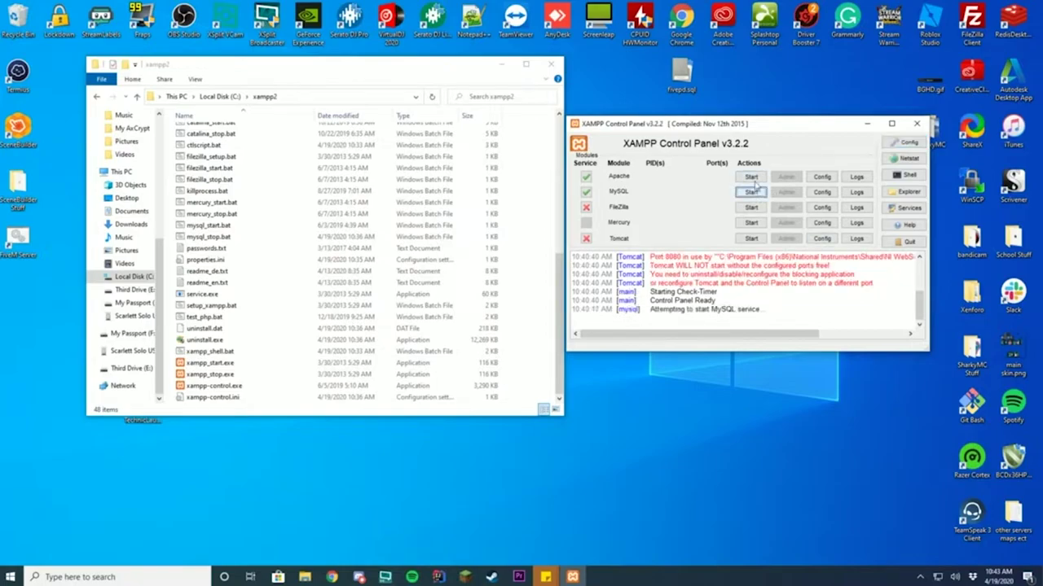
{"action": "left_click", "coordinate": [752, 178]}
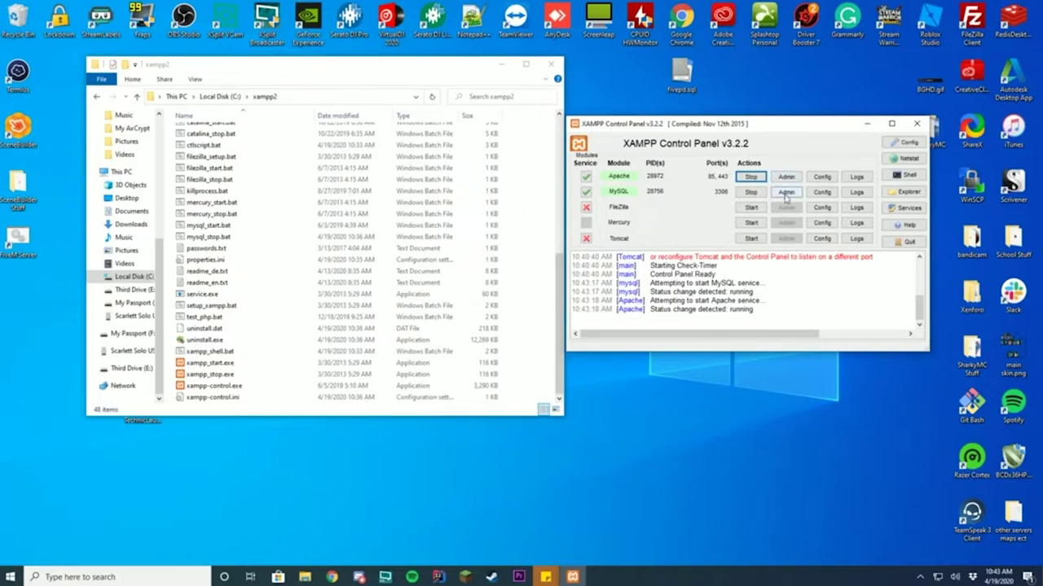
{"action": "left_click", "coordinate": [786, 192]}
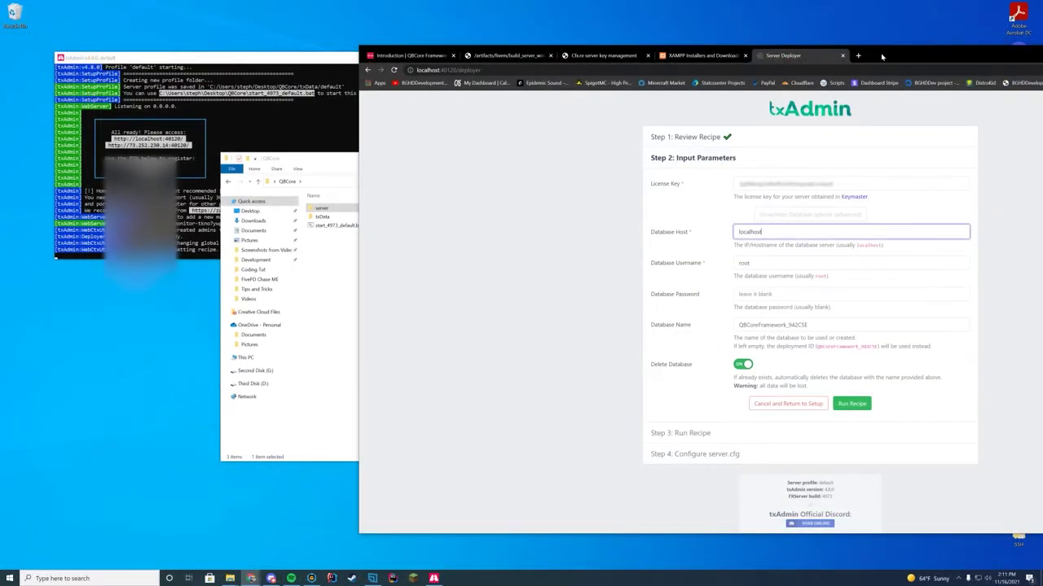
- Load localhost phpMyAdmin in a new tab next to the txAdmin deployer's database form
{"action": "left_click_drag", "start_coordinate": [881, 56], "coordinate": [627, 75]}
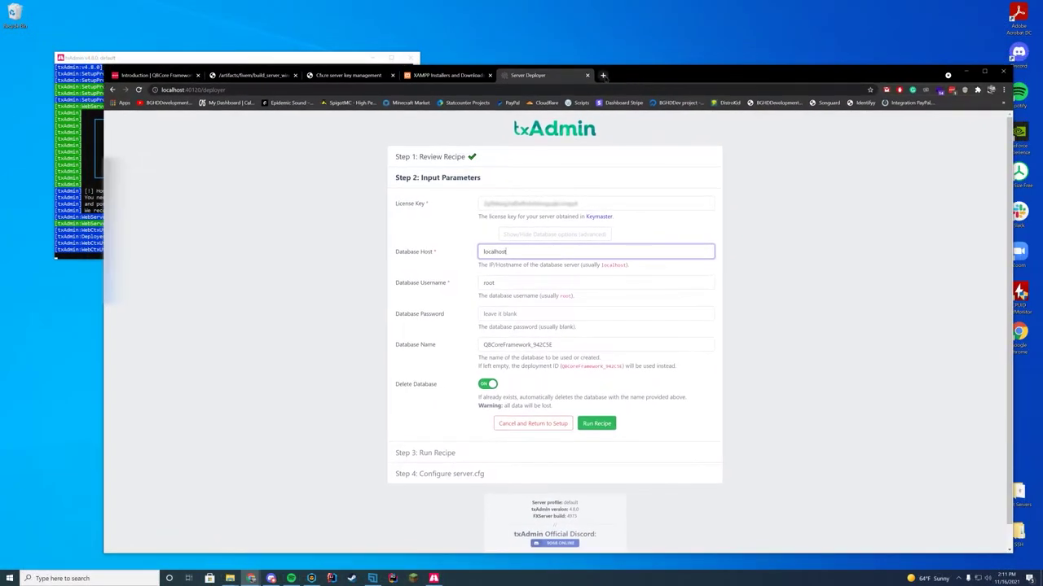
{"action": "left_click", "coordinate": [602, 75]}
{"action": "type", "text": "local"}
{"action": "key", "text": "Return"}
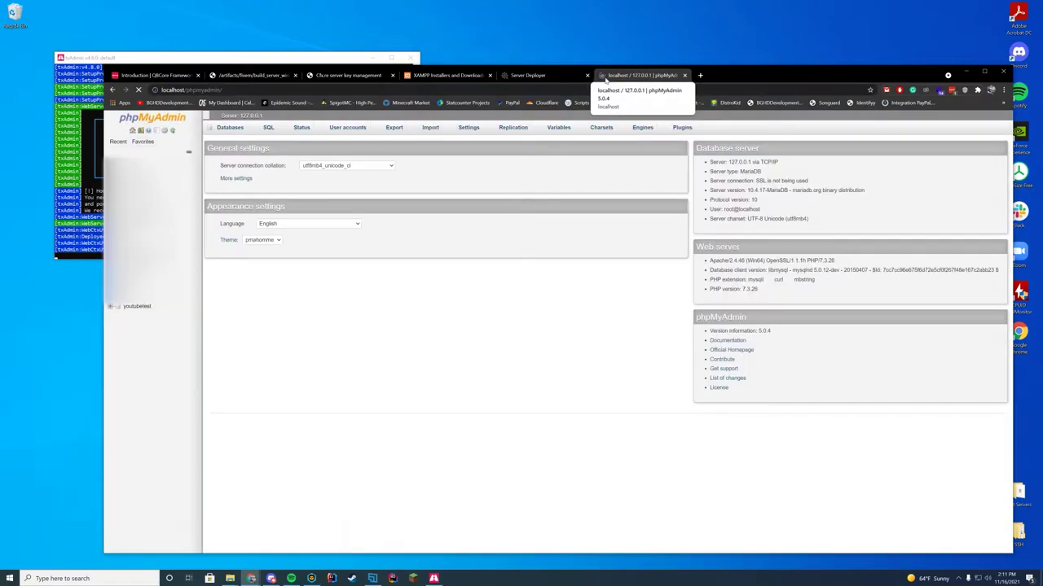
{"action": "left_click", "coordinate": [528, 75]}
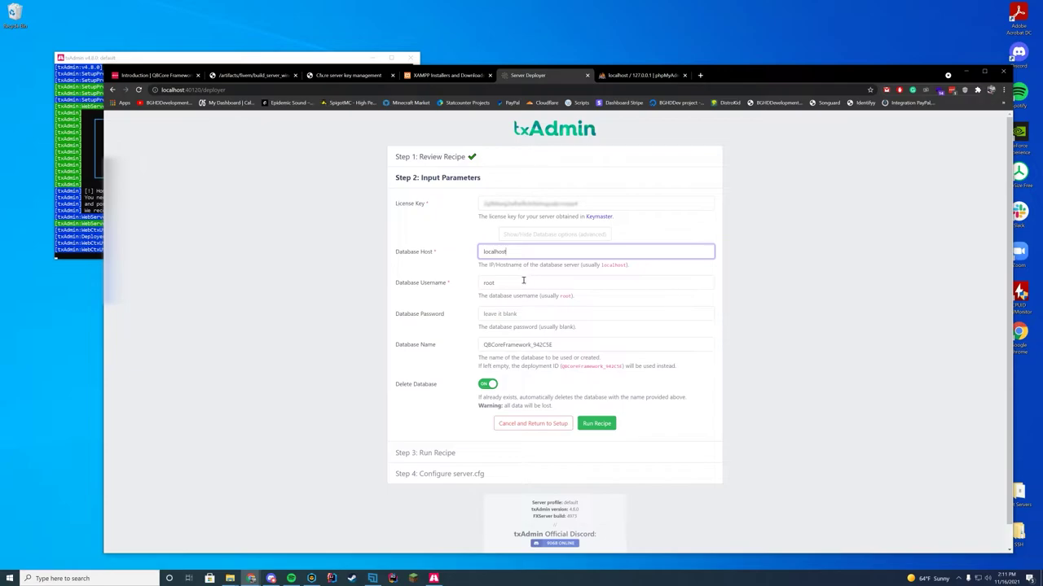
{"action": "left_click", "coordinate": [643, 74]}
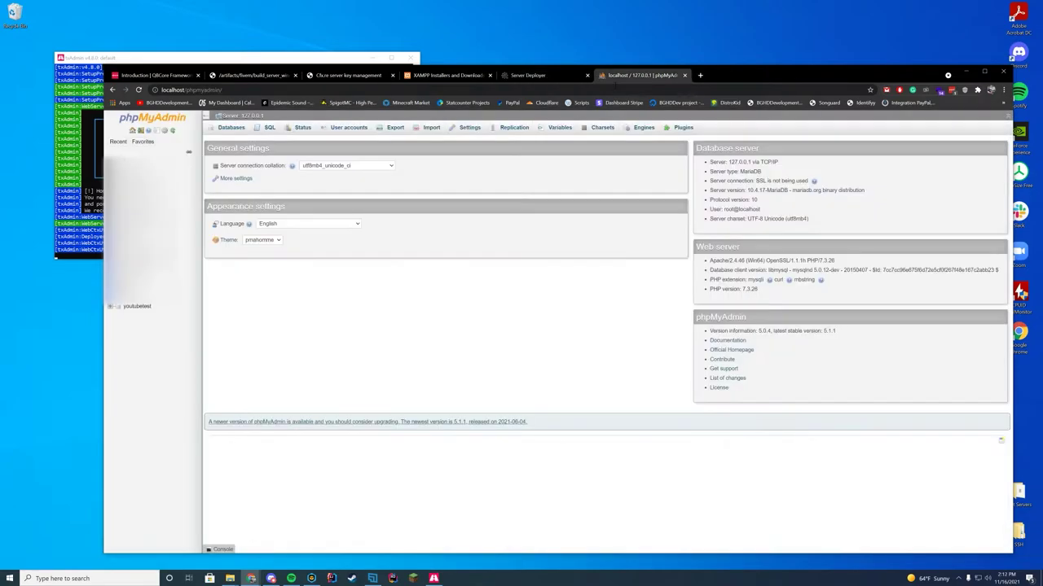
{"action": "left_click", "coordinate": [551, 76]}
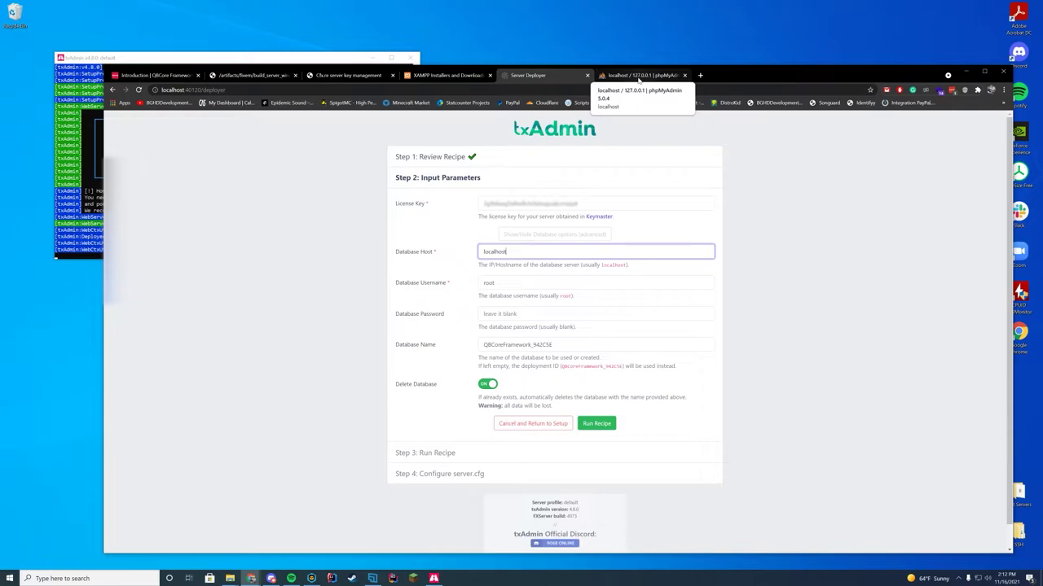
- Add user QBUser with a password and a same-named database granted all privileges
{"action": "left_click", "coordinate": [639, 78]}
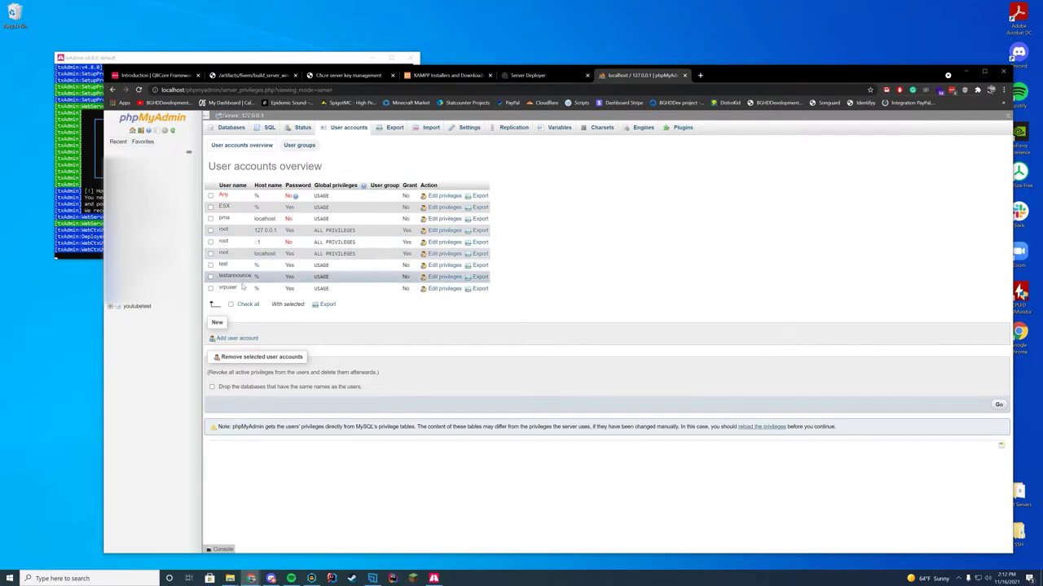
{"action": "left_click", "coordinate": [236, 340]}
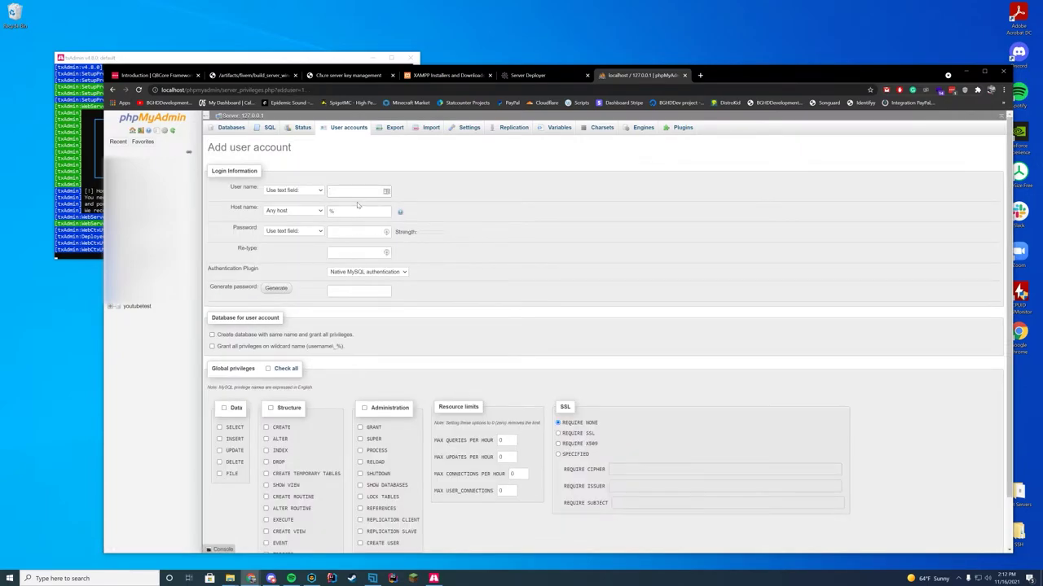
{"action": "left_click", "coordinate": [372, 191]}
{"action": "type", "text": "QBUser"}
{"action": "left_click", "coordinate": [349, 232]}
{"action": "type", "text": "qbuser"}
{"action": "left_click", "coordinate": [355, 253]}
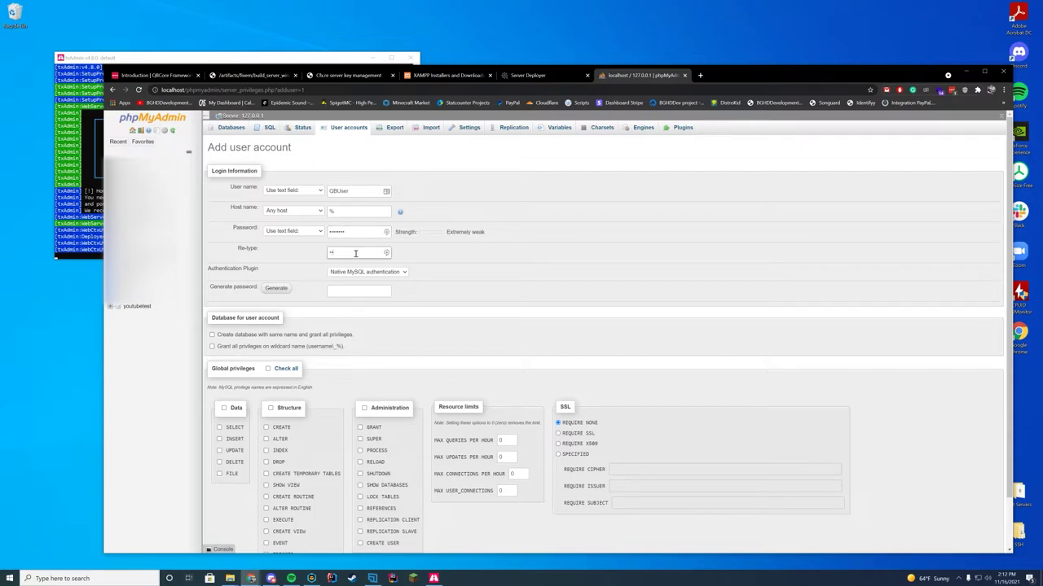
{"action": "type", "text": "er"}
{"action": "scroll", "coordinate": [412, 334], "scroll_direction": "down", "scroll_amount": 1}
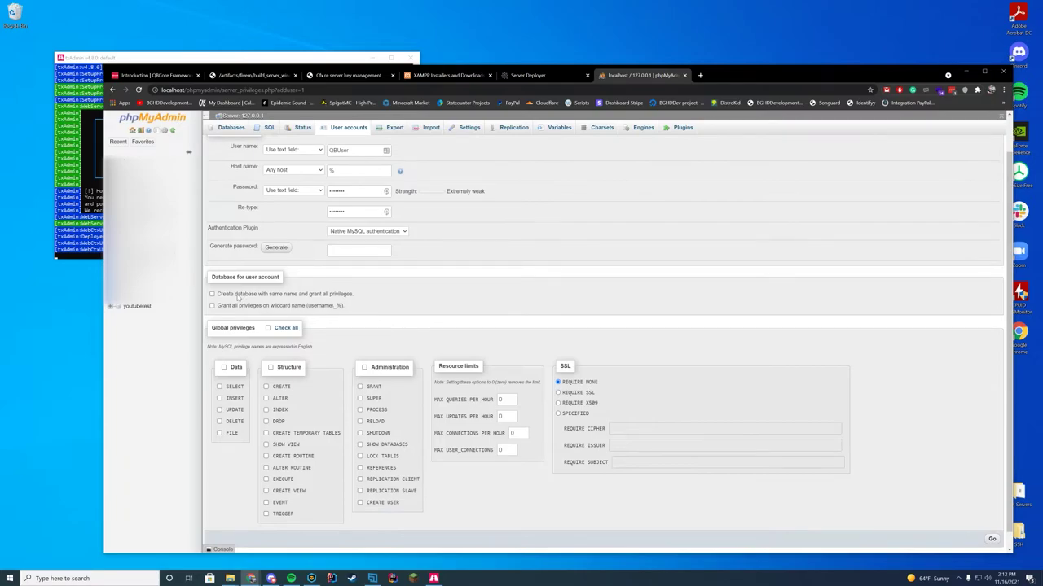
{"action": "scroll", "coordinate": [233, 309], "scroll_direction": "down", "scroll_amount": 1}
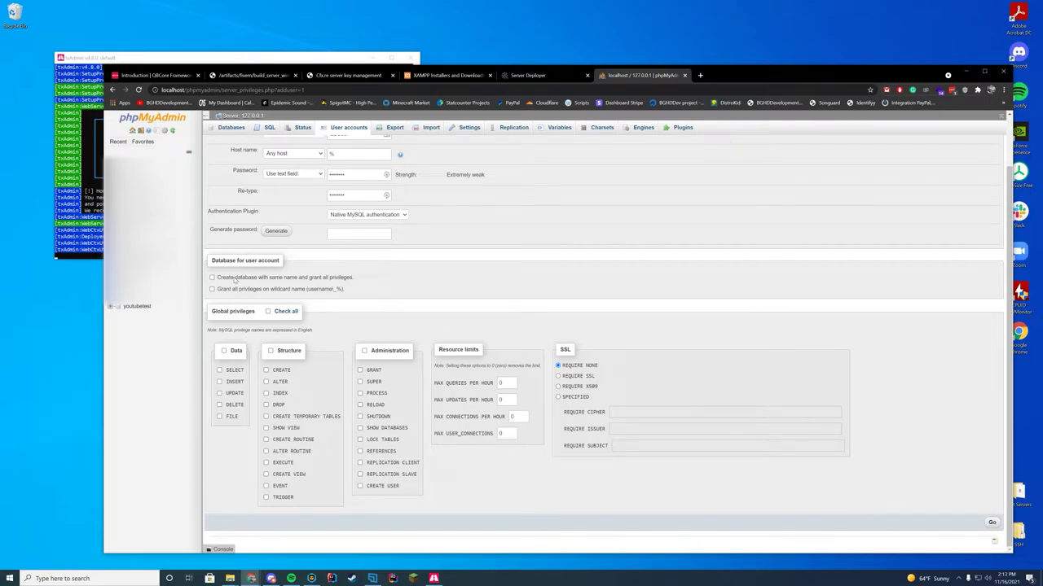
{"action": "left_click", "coordinate": [310, 279]}
{"action": "left_click", "coordinate": [991, 522]}
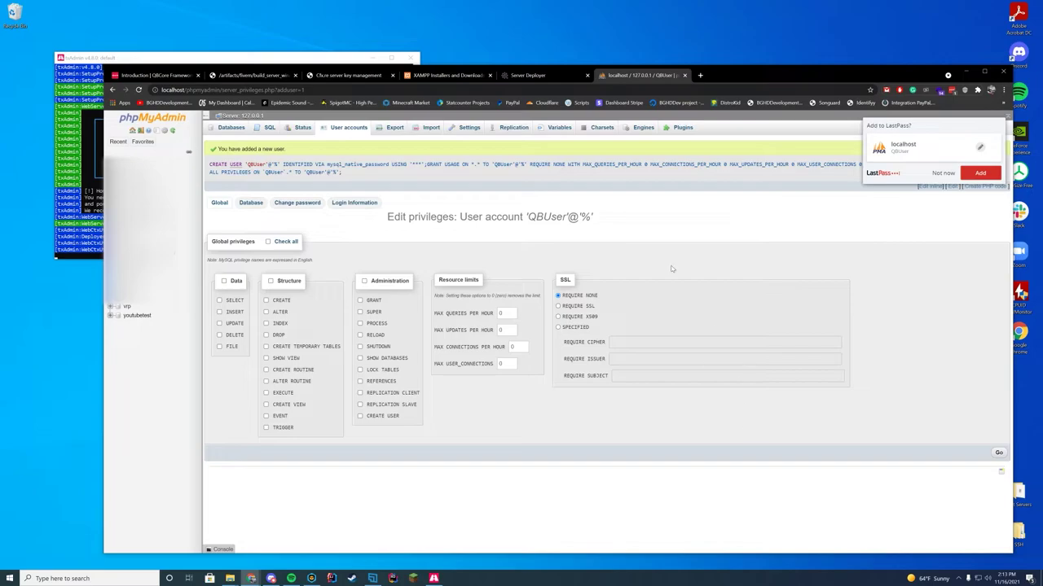
- Replace the deployer's database username root with QBUser and enter its password
{"action": "left_click_drag", "start_coordinate": [565, 217], "coordinate": [527, 217]}
{"action": "key", "text": "ctrl+shift+Tab"}
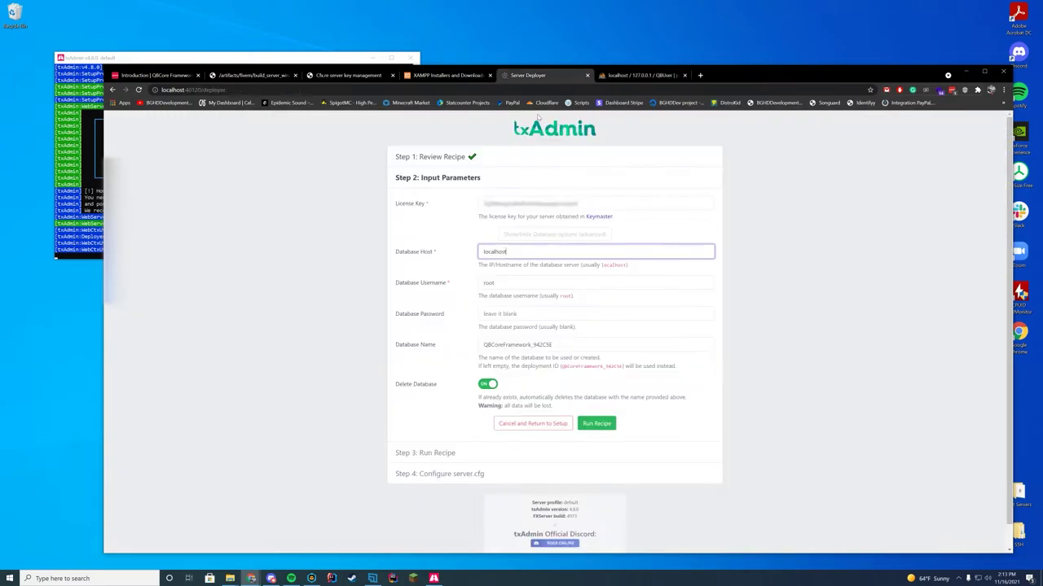
{"action": "double_click", "coordinate": [514, 283]}
{"action": "type", "text": "QBUser"}
{"action": "left_click", "coordinate": [516, 313]}
{"action": "type", "text": "password"}
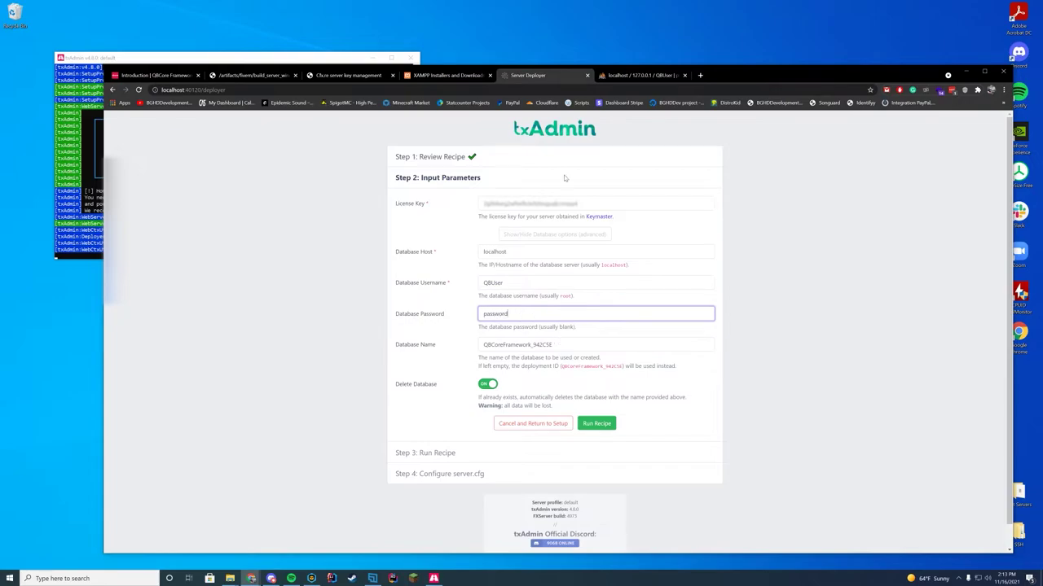
- Check the new qbuser database in phpMyAdmin and set it as the deployer's database name
{"action": "key", "text": "ctrl+Tab"}
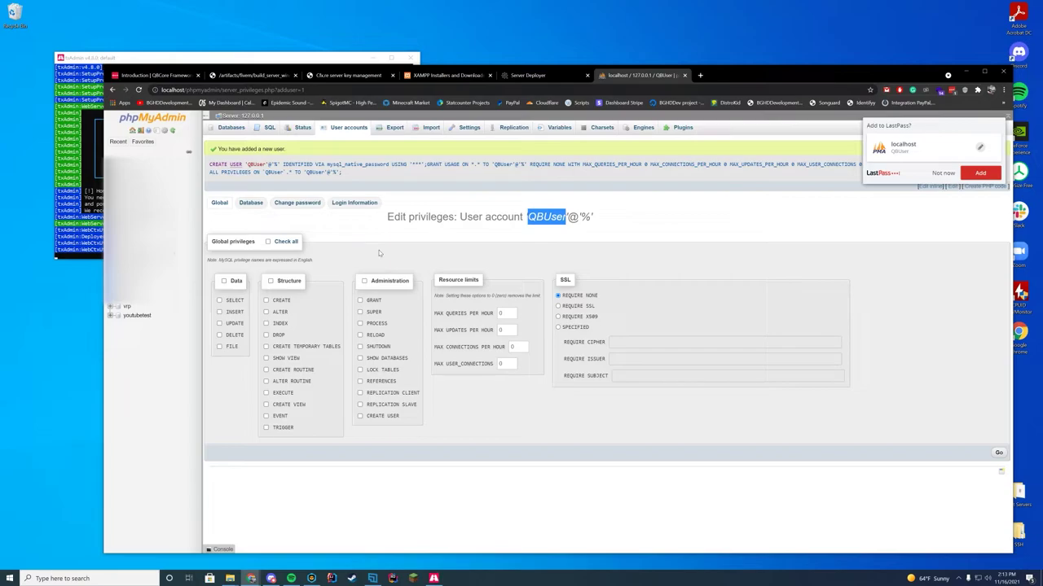
{"action": "left_click", "coordinate": [561, 219]}
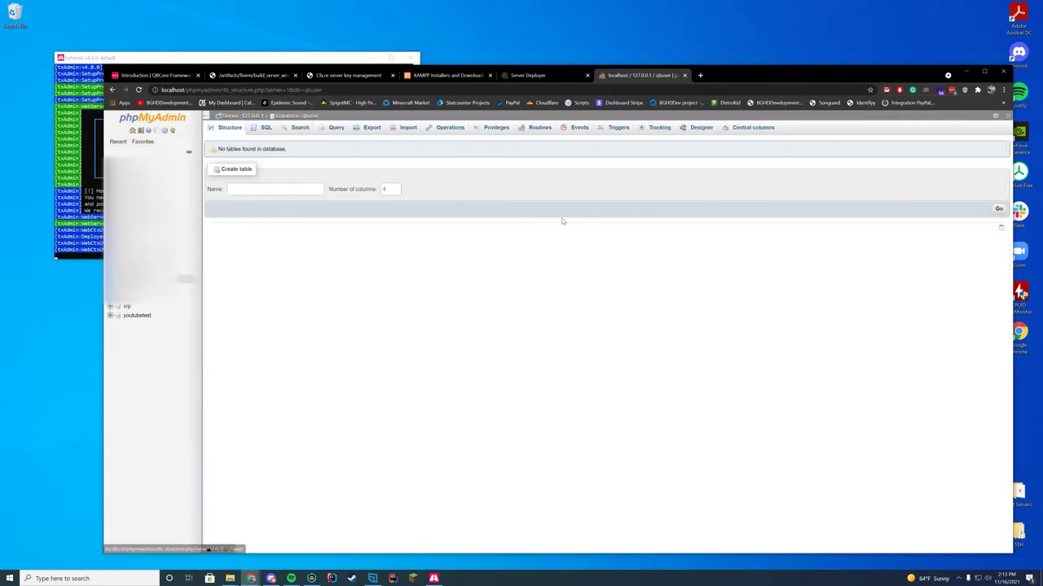
{"action": "left_click", "coordinate": [568, 75]}
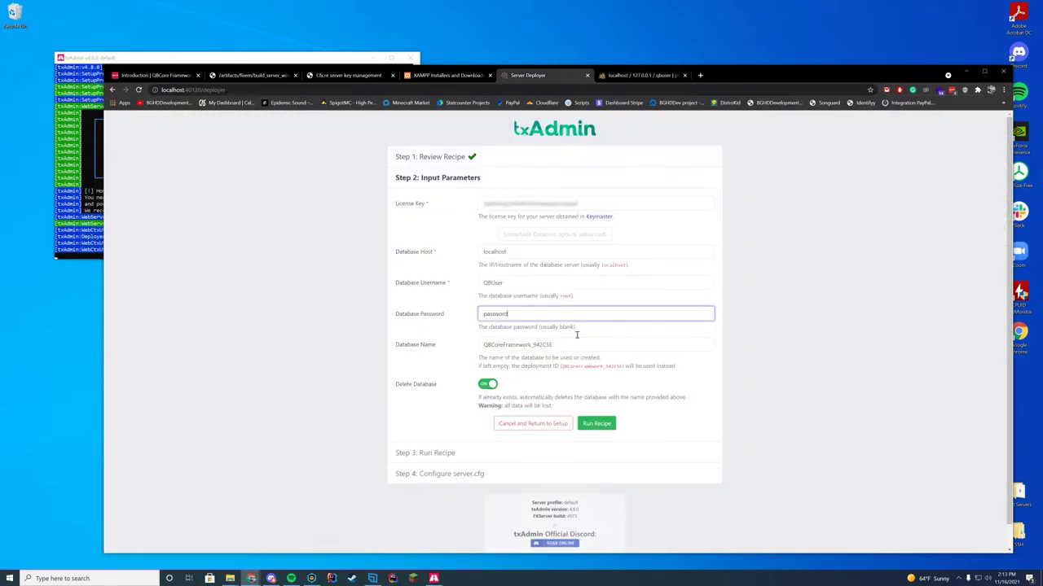
{"action": "key", "text": "Tab"}
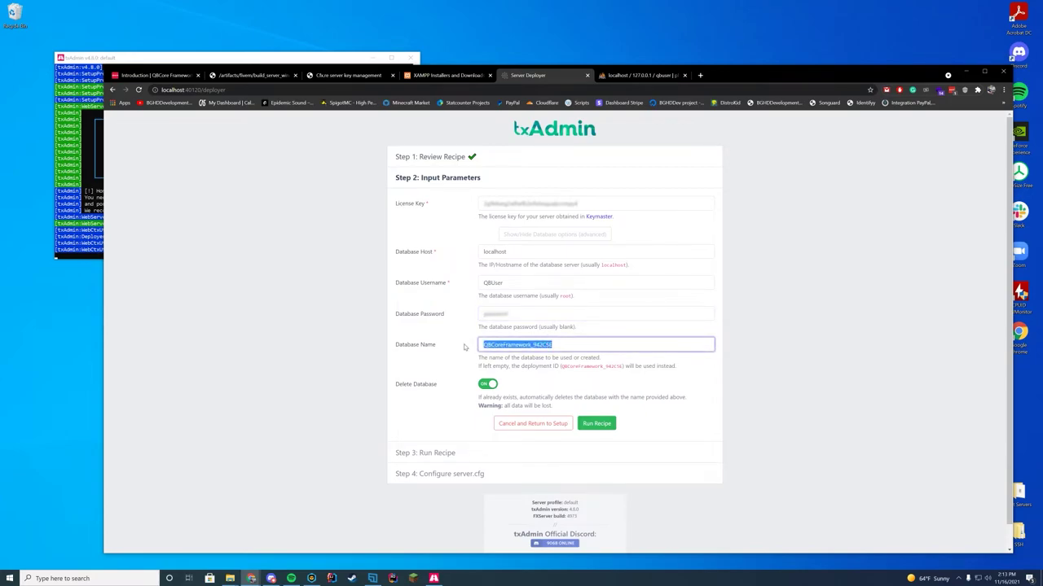
{"action": "type", "text": "qbuser"}
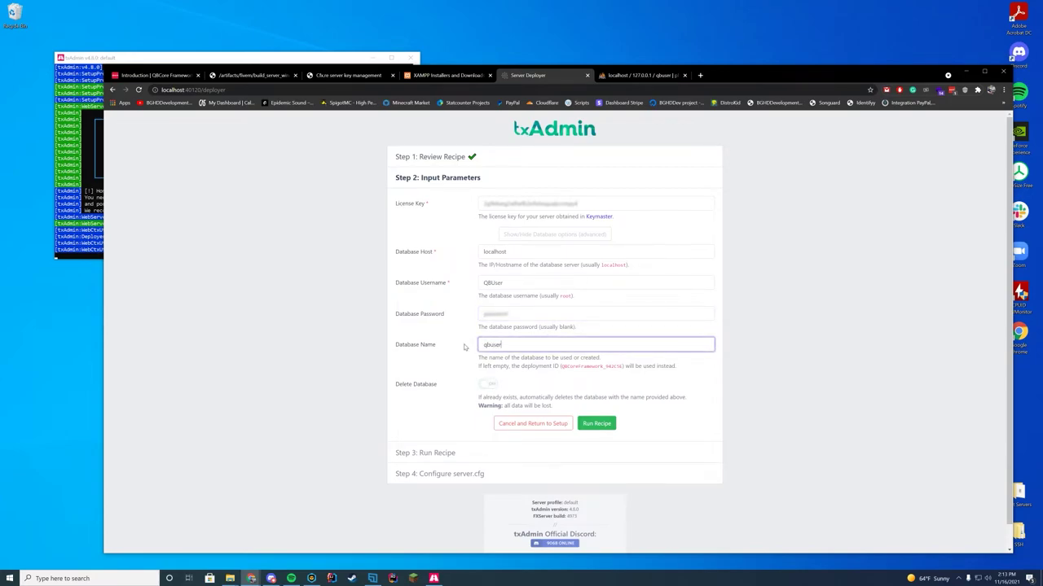
{"action": "key", "text": "ctrl+a"}
{"action": "left_click", "coordinate": [756, 367]}
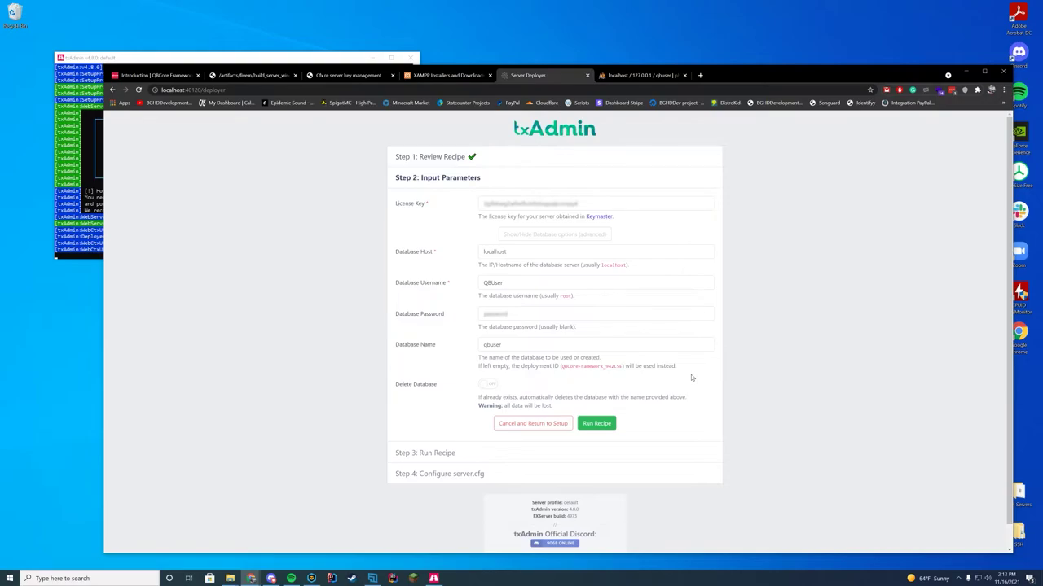
- Run the QBCore Framework recipe and follow its Step 3 progress log
{"action": "left_click", "coordinate": [596, 423]}
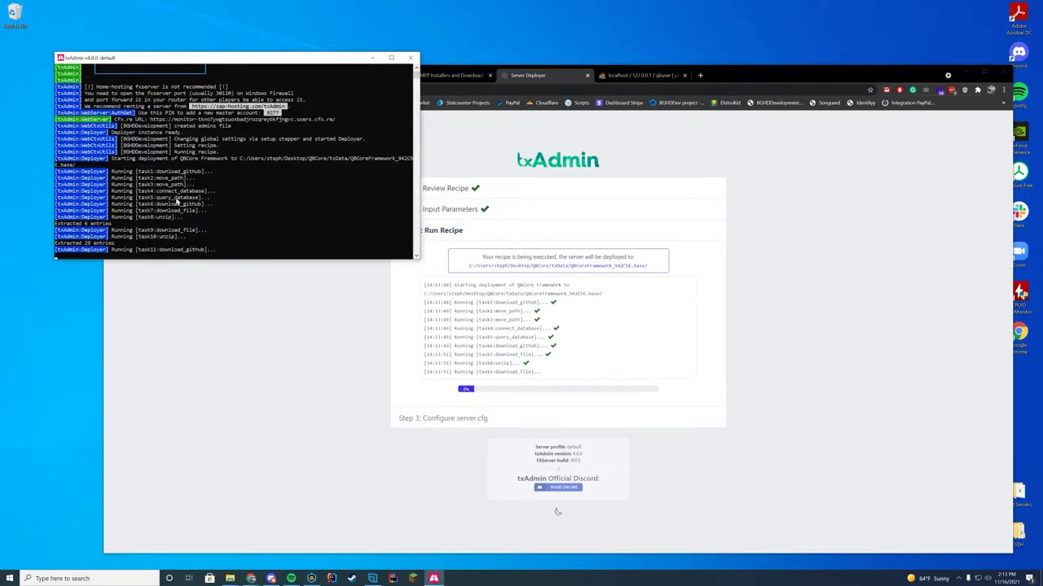
{"action": "left_click", "coordinate": [842, 263]}
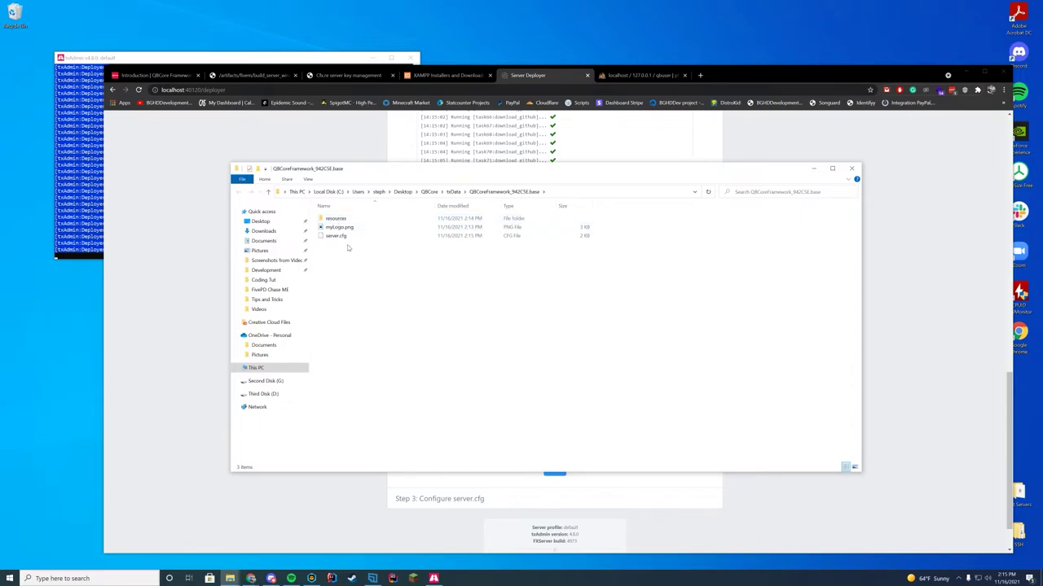
- Open the QBCoreFramework_942C5E.base folder in txData and move its window to the right
{"action": "left_click", "coordinate": [465, 191]}
{"action": "left_click", "coordinate": [466, 191]}
{"action": "left_click", "coordinate": [453, 192]}
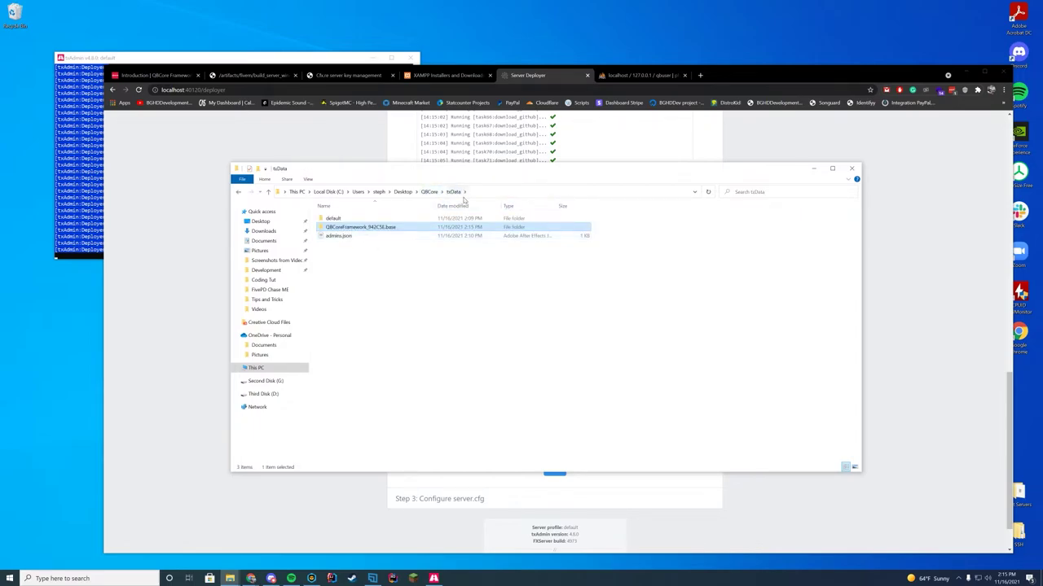
{"action": "double_click", "coordinate": [359, 230]}
{"action": "left_click_drag", "start_coordinate": [454, 174], "coordinate": [884, 183]}
- Review the generated server.cfg, then save it and start the QBCore server
{"action": "left_click", "coordinate": [554, 469]}
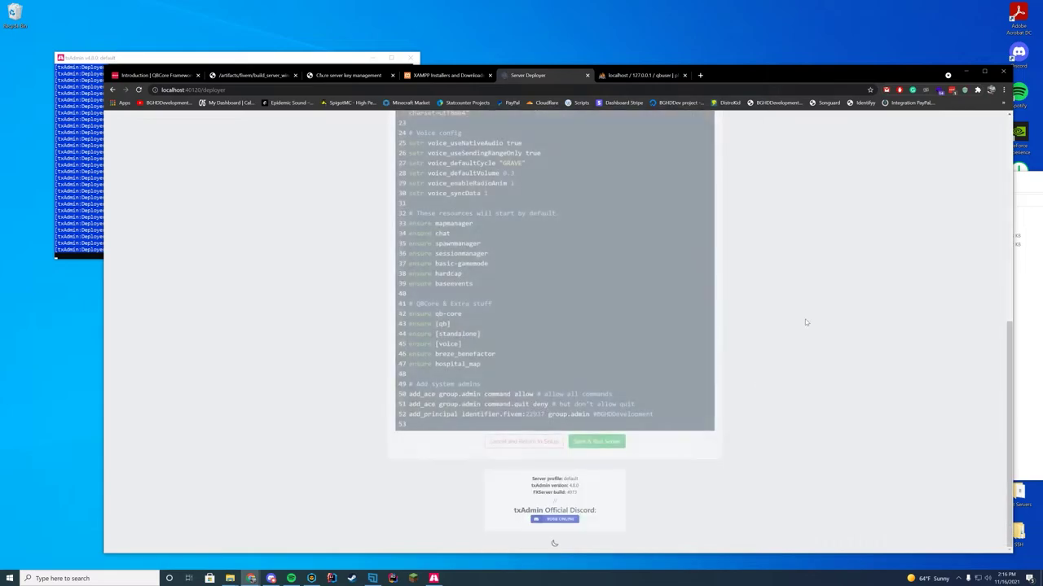
{"action": "scroll", "coordinate": [760, 326], "scroll_direction": "up", "scroll_amount": 4}
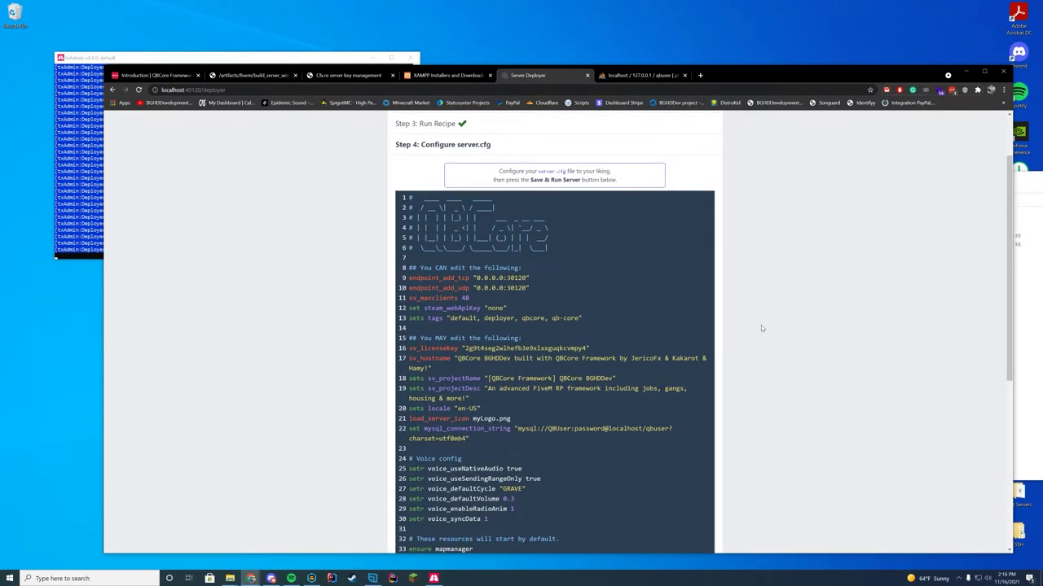
{"action": "scroll", "coordinate": [761, 325], "scroll_direction": "down", "scroll_amount": 4}
{"action": "left_click", "coordinate": [596, 441]}
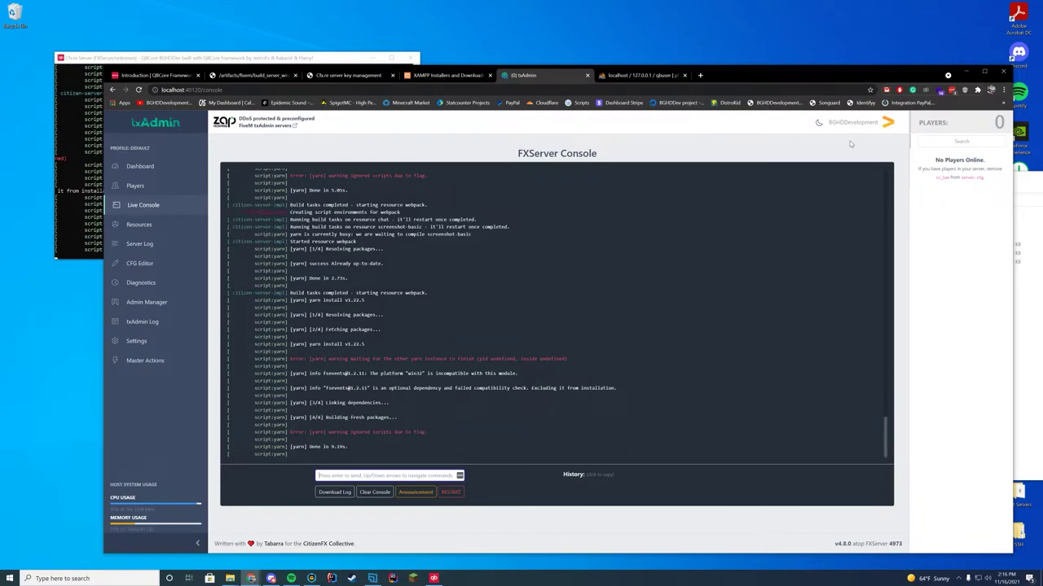
- Minimize the browser, folder and console windows, then launch FiveM.exe from its folder
{"action": "left_click", "coordinate": [965, 72]}
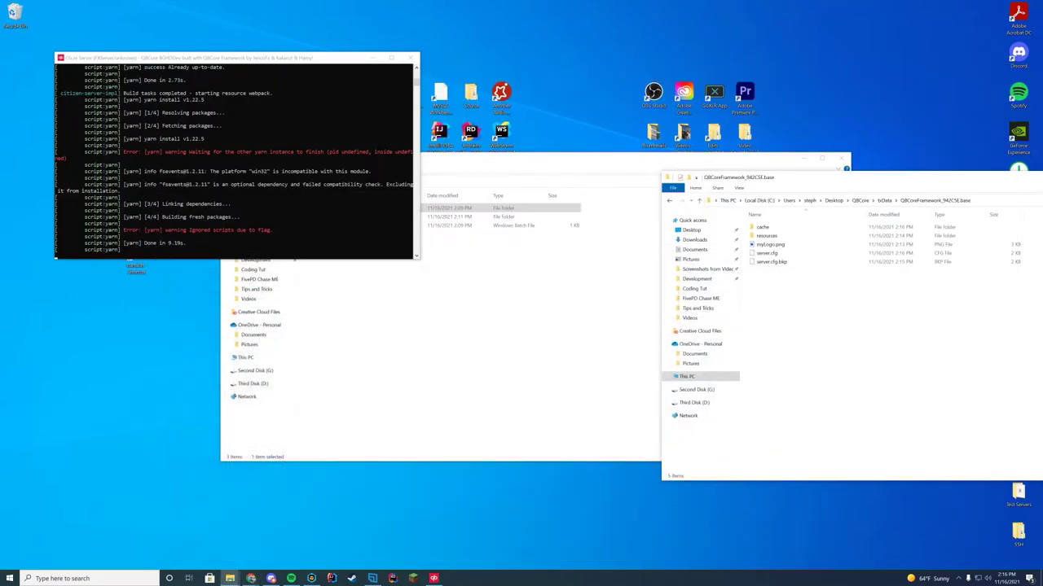
{"action": "left_click_drag", "start_coordinate": [815, 176], "coordinate": [397, 161]}
{"action": "left_click", "coordinate": [815, 164]}
{"action": "left_click", "coordinate": [796, 164]}
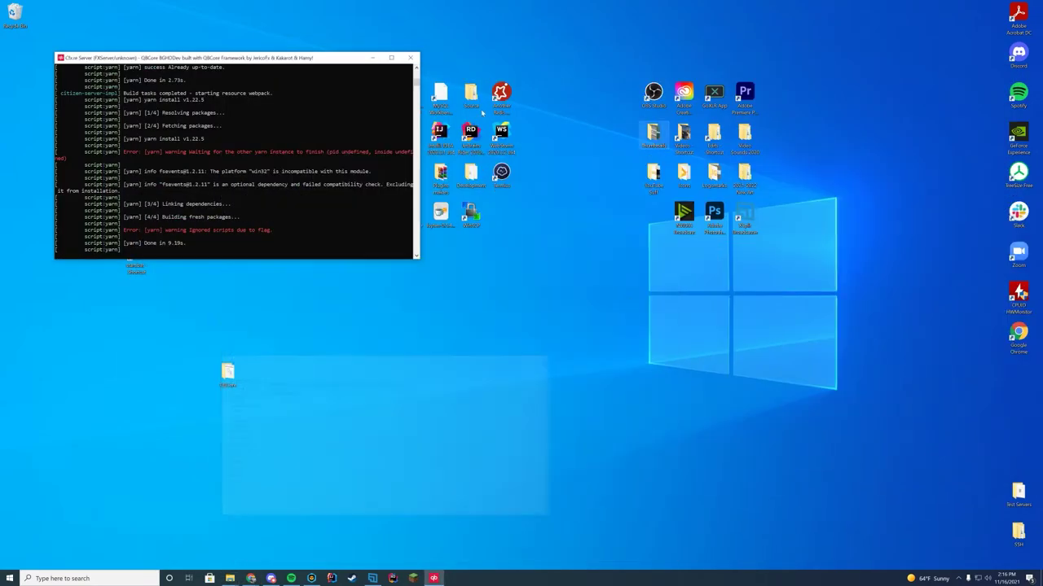
{"action": "left_click", "coordinate": [373, 59]}
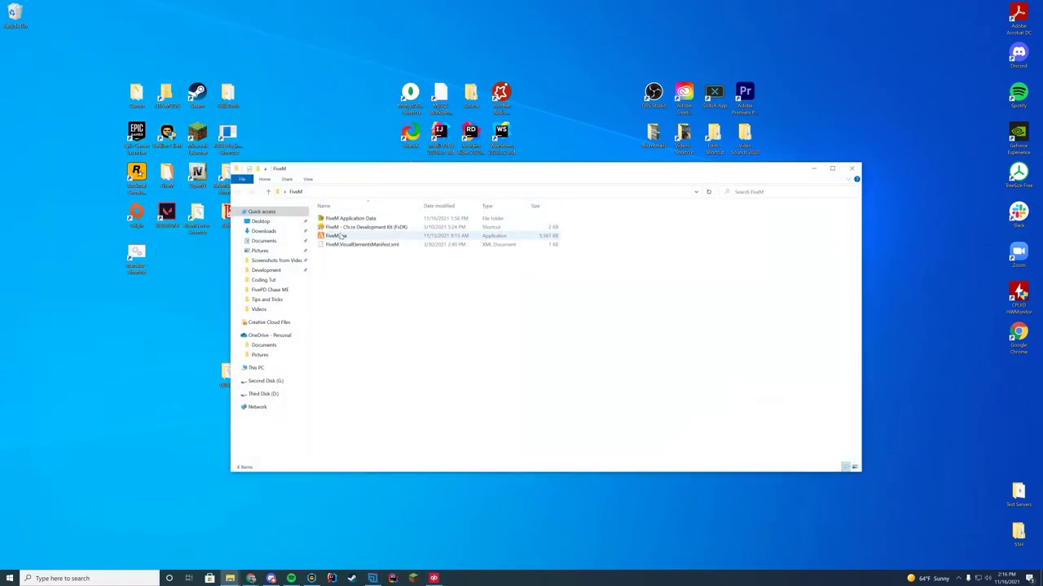
{"action": "double_click", "coordinate": [338, 236]}
{"action": "left_click", "coordinate": [848, 169]}
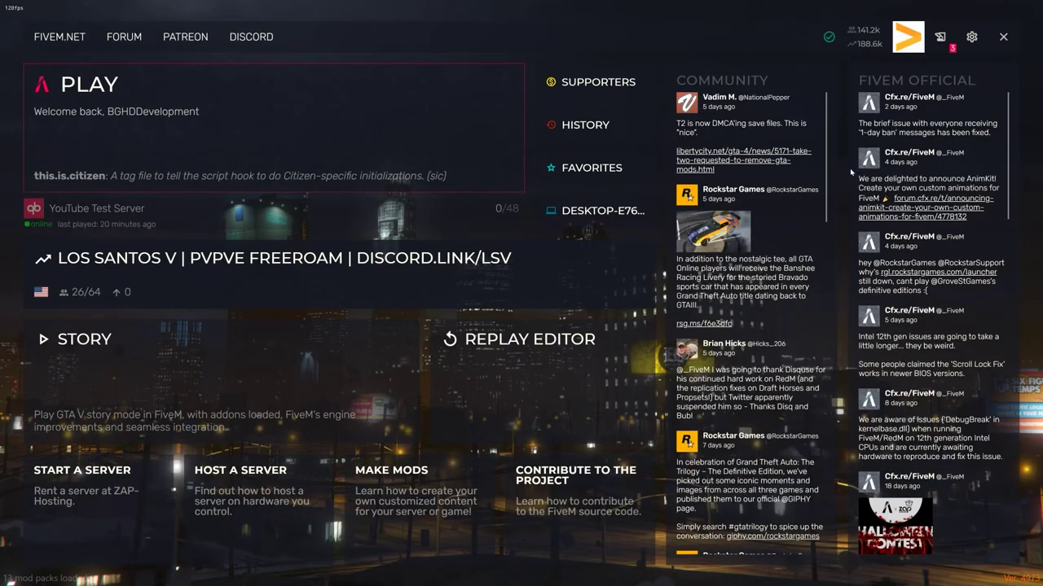
- Connect to the YouTube Test Server from FiveM's last-played entry
{"action": "left_click", "coordinate": [330, 221]}
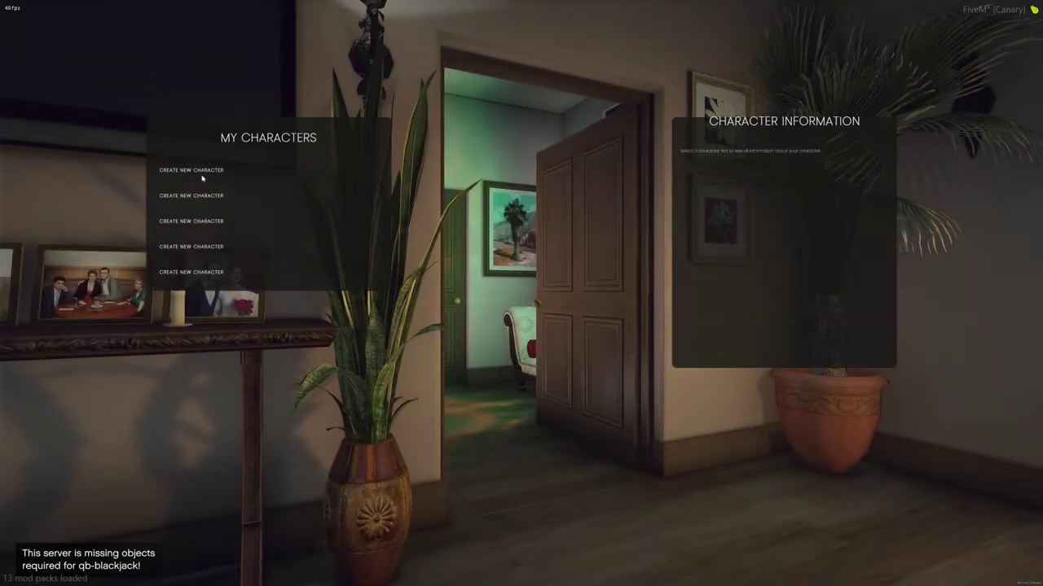
- Register a new character in the first empty slot and start in the Morningwood Blvd apartment
{"action": "left_click", "coordinate": [202, 176]}
{"action": "left_click", "coordinate": [268, 300]}
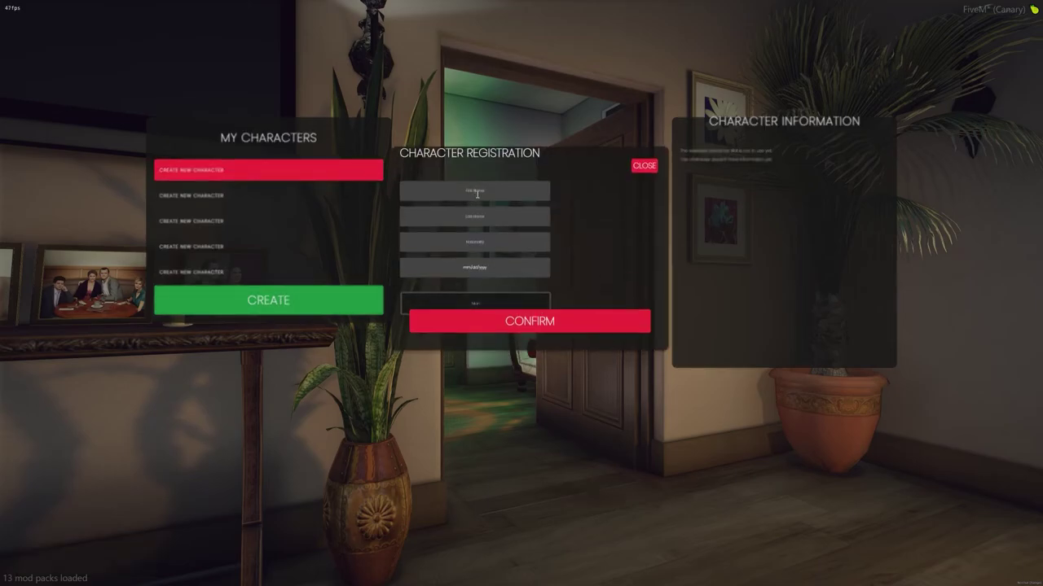
{"action": "type", "text": "st"}
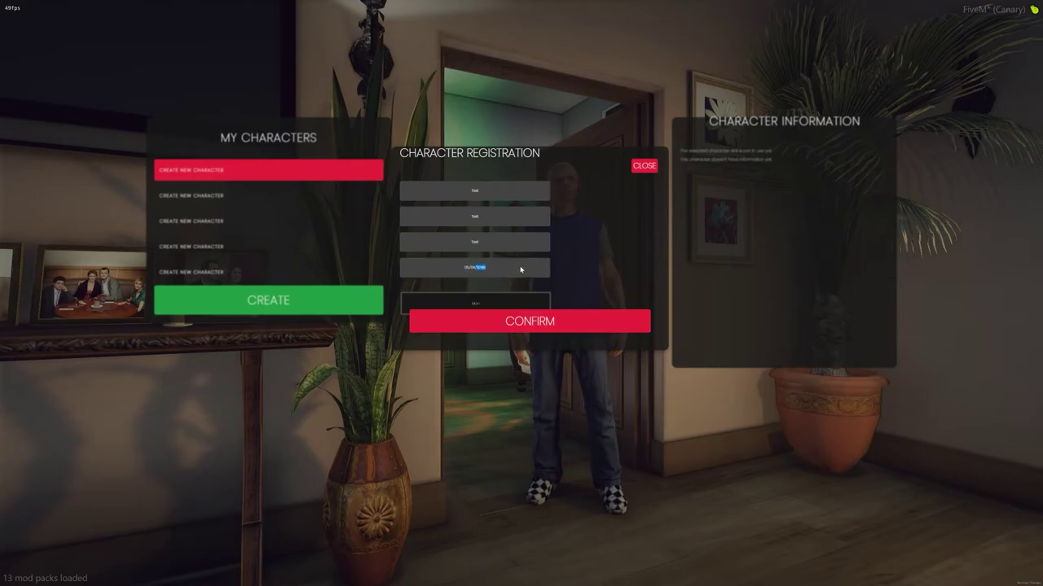
{"action": "left_click", "coordinate": [511, 303]}
{"action": "left_click", "coordinate": [595, 321]}
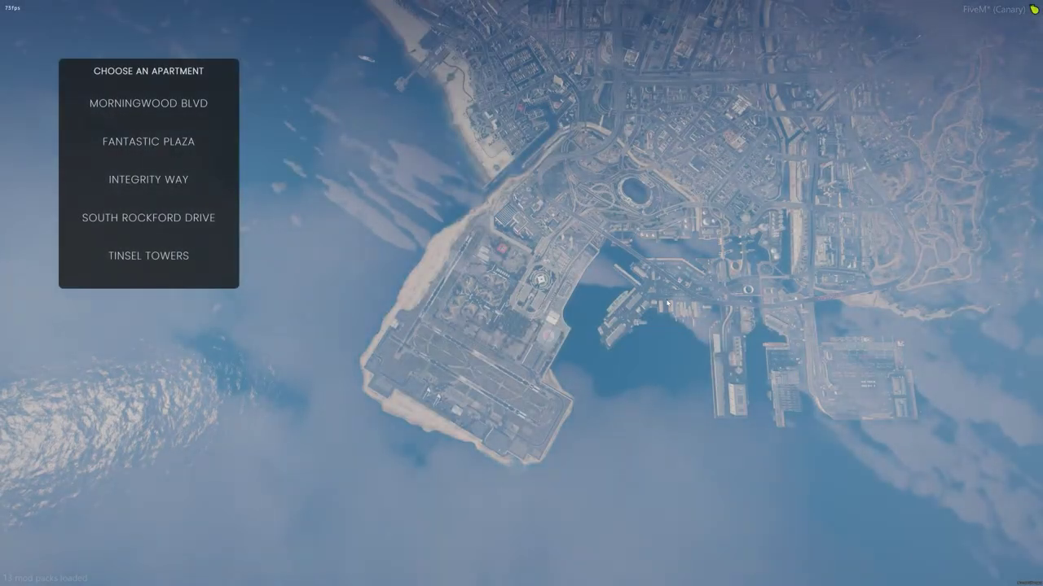
{"action": "left_click", "coordinate": [160, 106]}
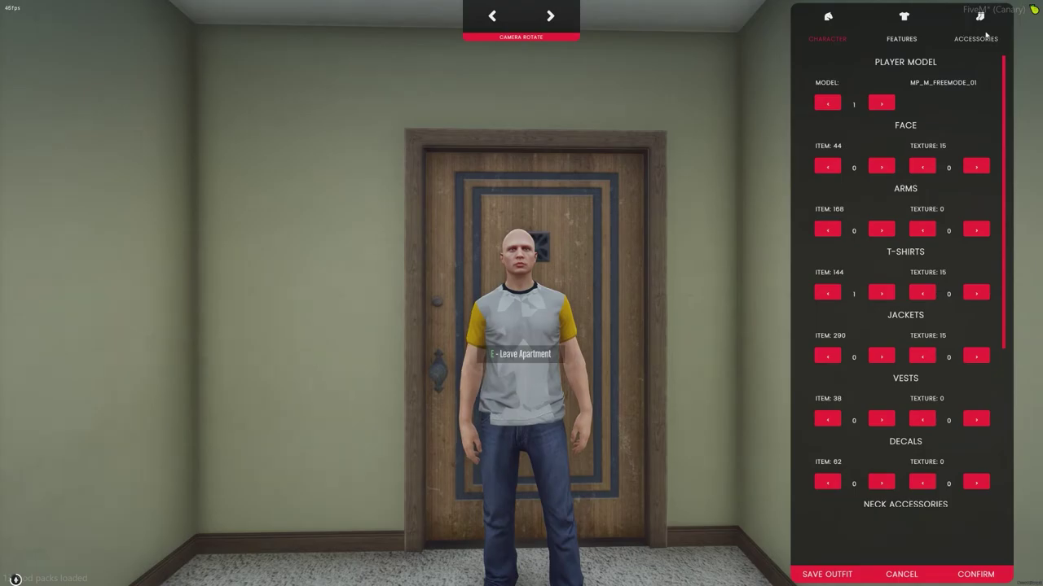
- Confirm the character's appearance and run out through the side alley toward the lit street
{"action": "key", "text": "Escape"}
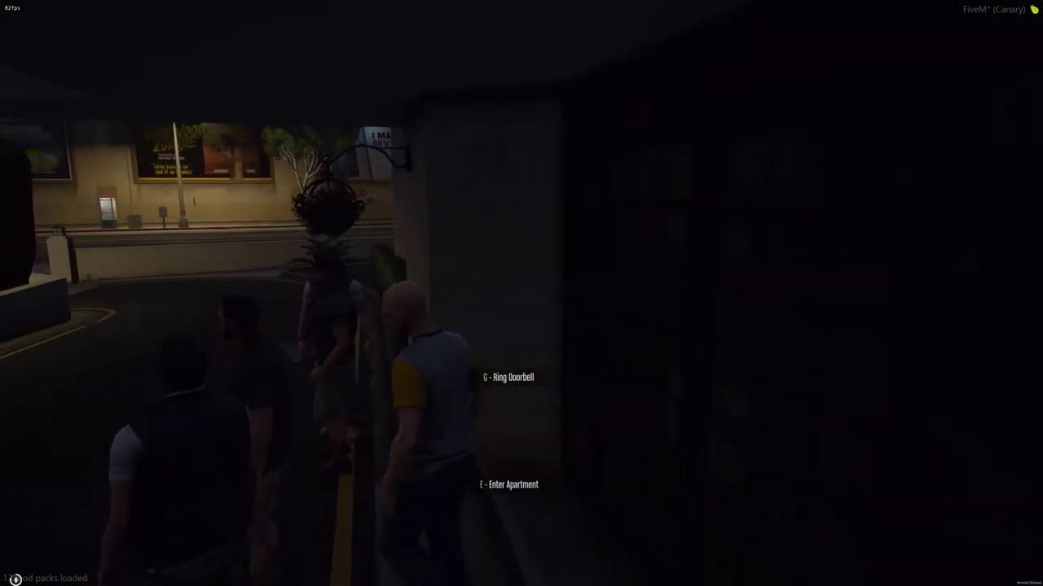
{"action": "key", "text": "w"}
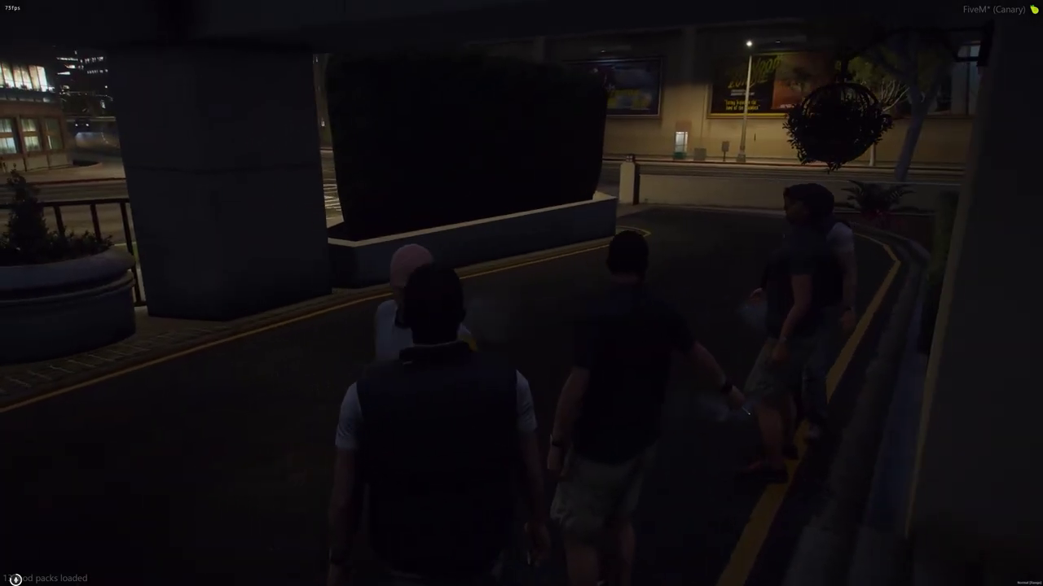
{"action": "key", "text": "shift+w"}
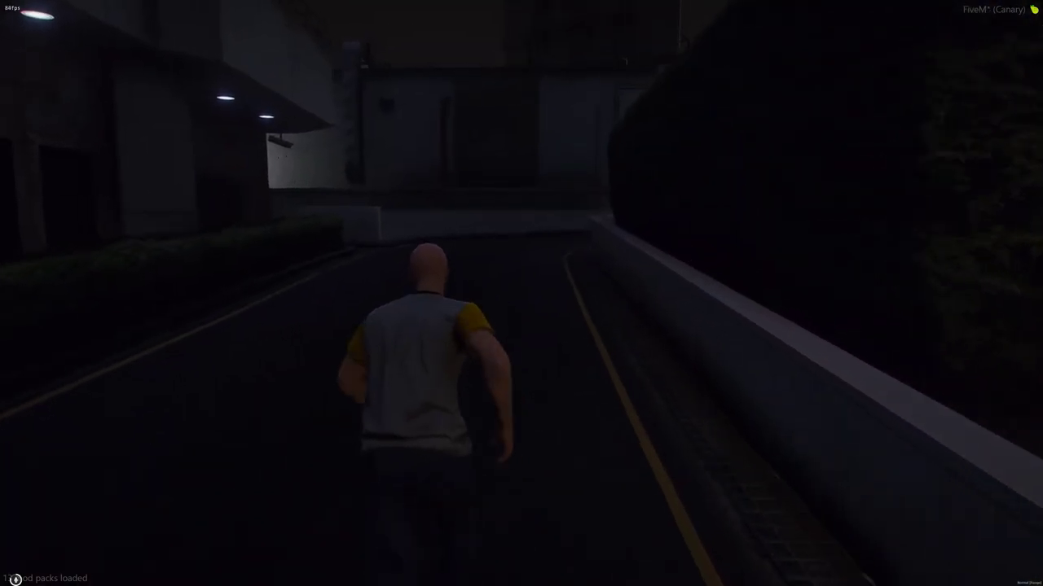
{"action": "key", "text": "shift+w"}
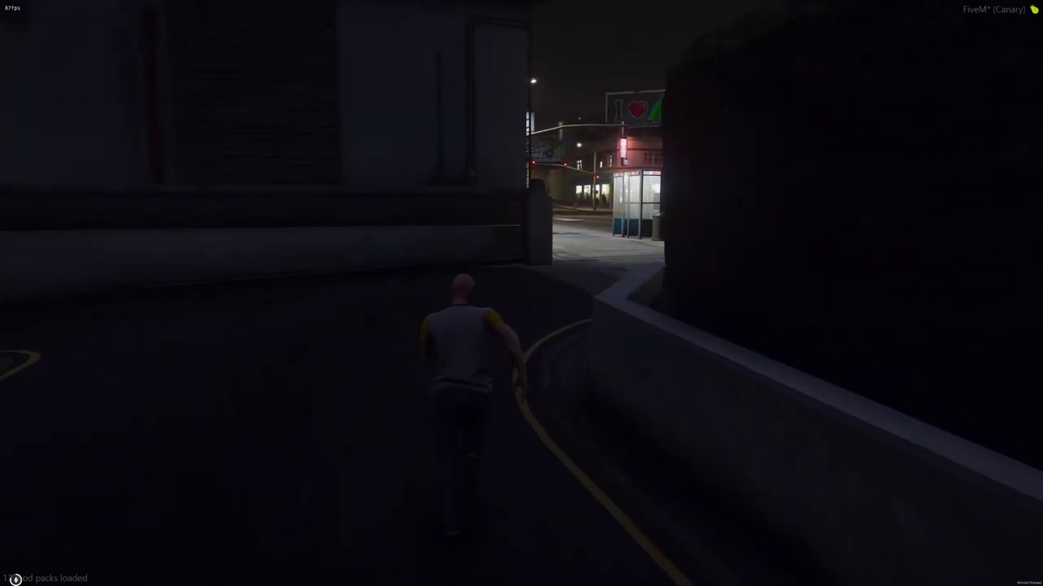
{"action": "key", "text": "shift+w"}
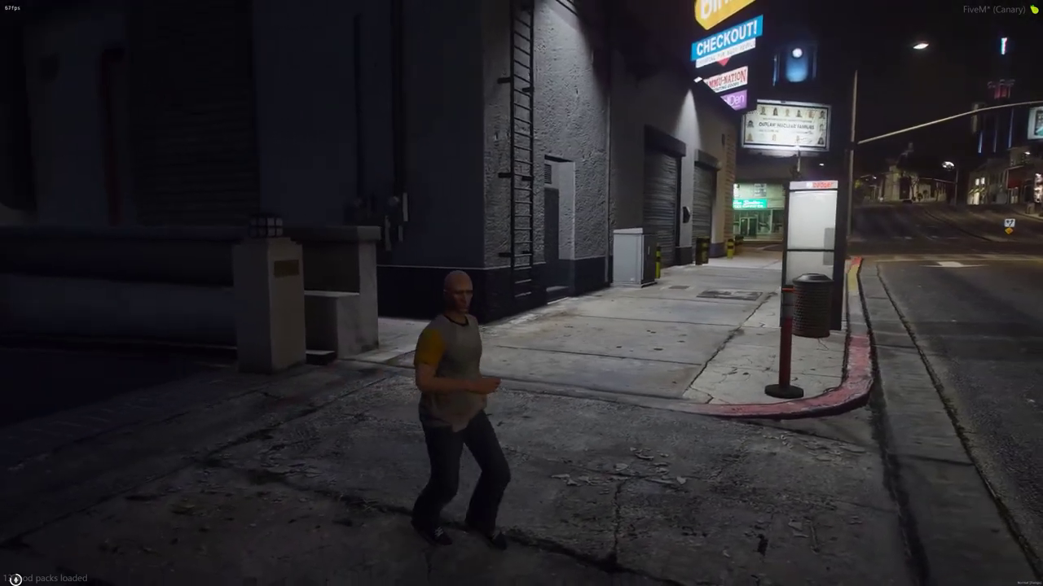
- Look toward the garage entrance and down the street, then run across the road onto the grass
{"action": "key", "text": "w"}
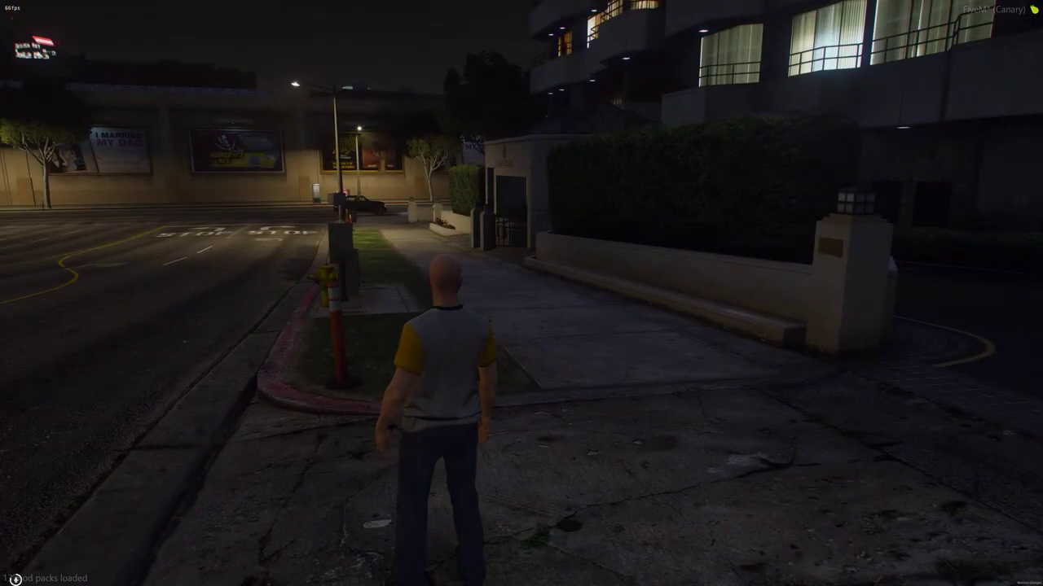
{"action": "key", "text": "d"}
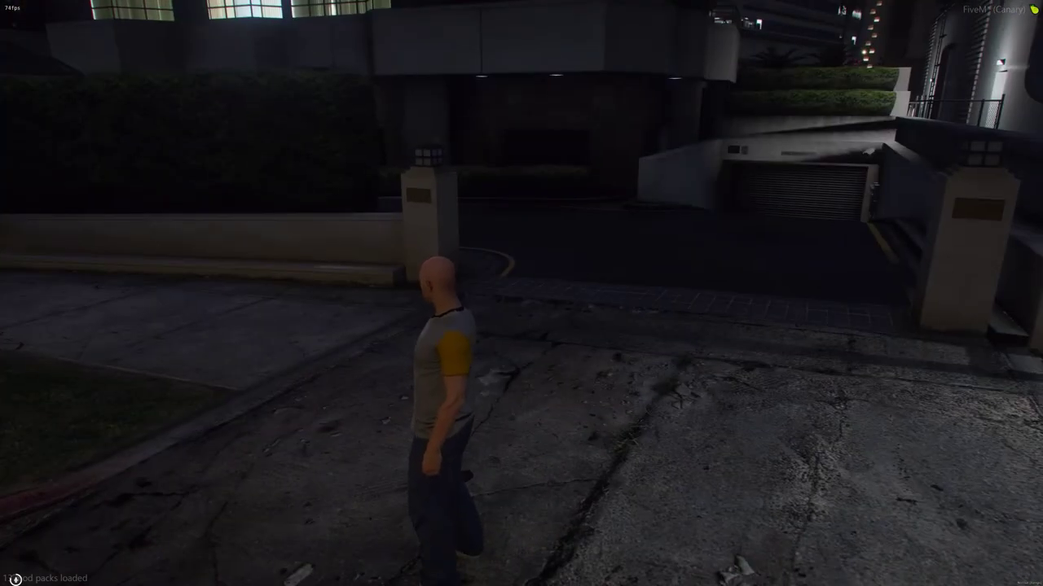
{"action": "key", "text": "s"}
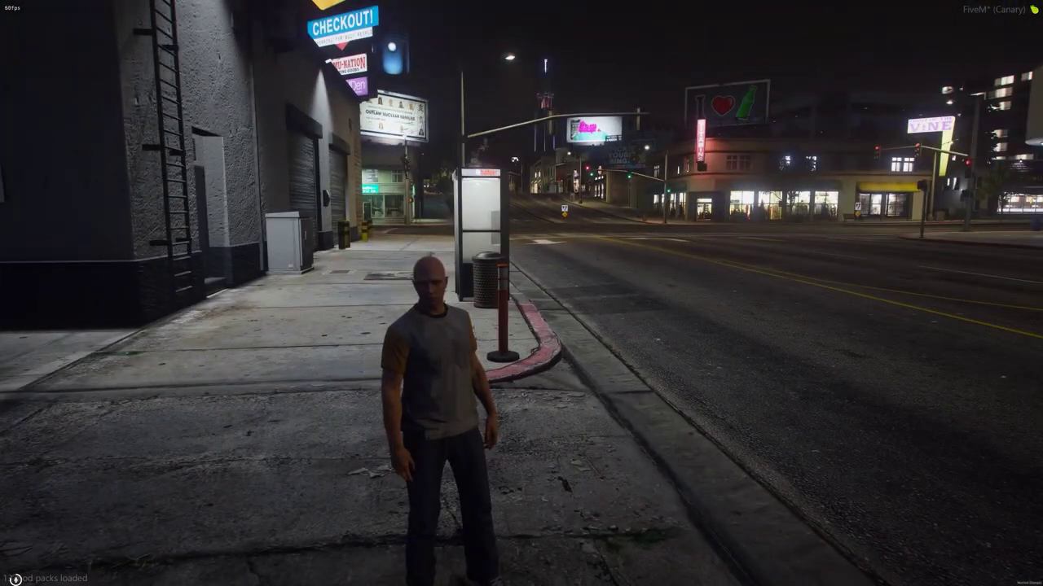
{"action": "key", "text": "w"}
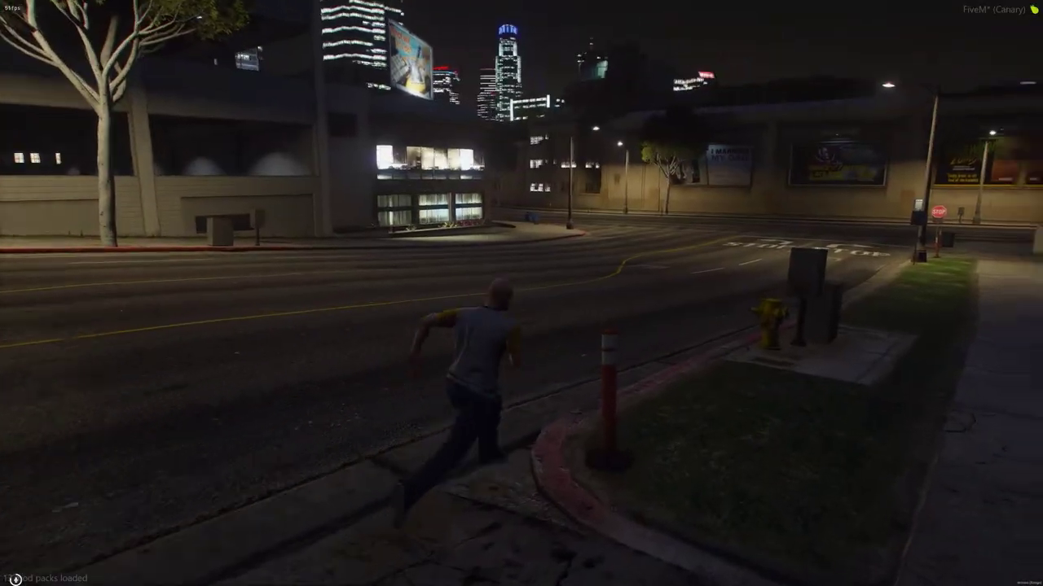
{"action": "key", "text": "d"}
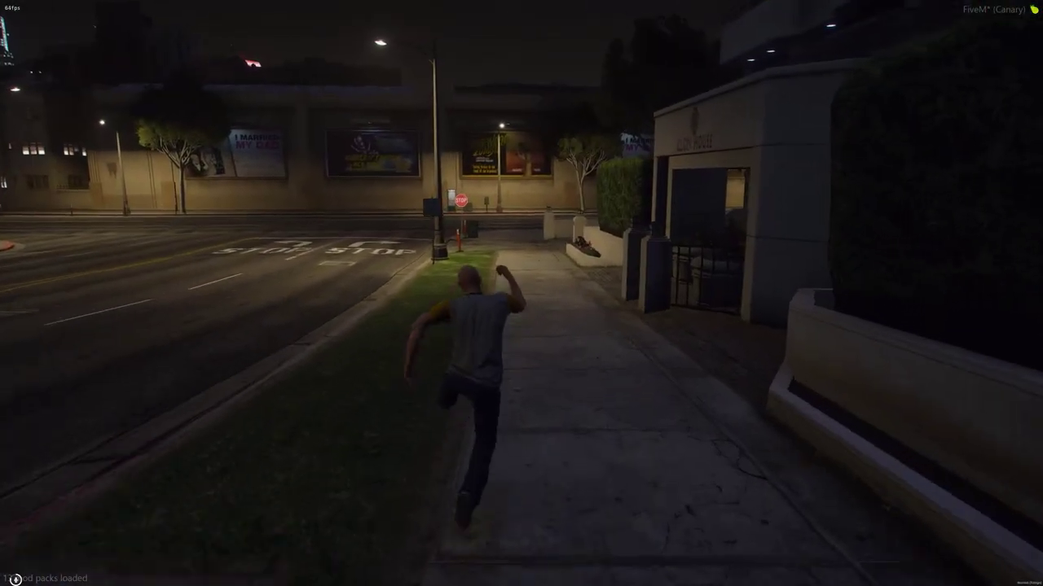
{"action": "key", "text": "d"}
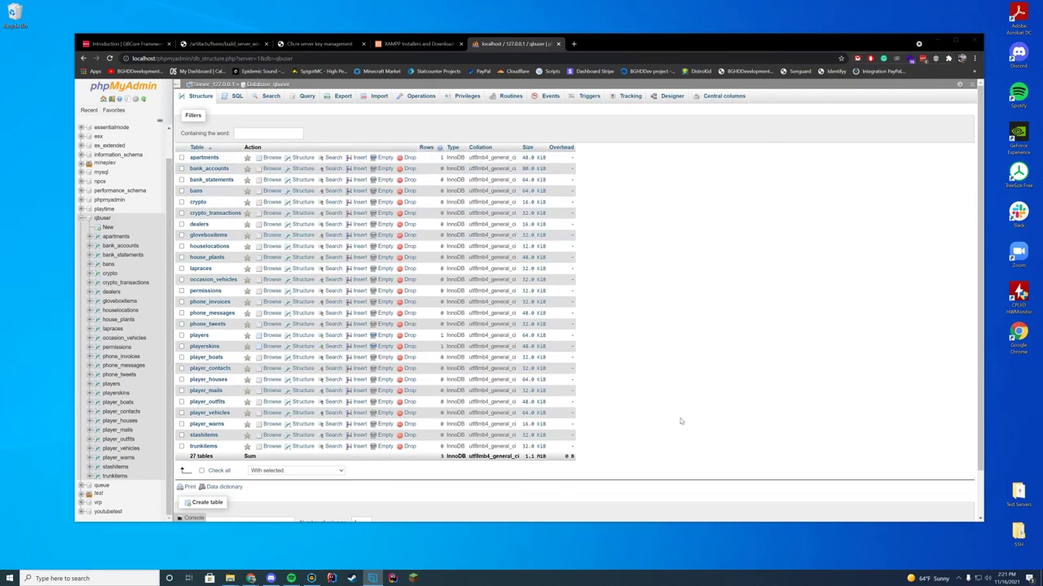
- Browse the dealers, bans and bank_accounts tables in qbuser
{"action": "left_click", "coordinate": [271, 224]}
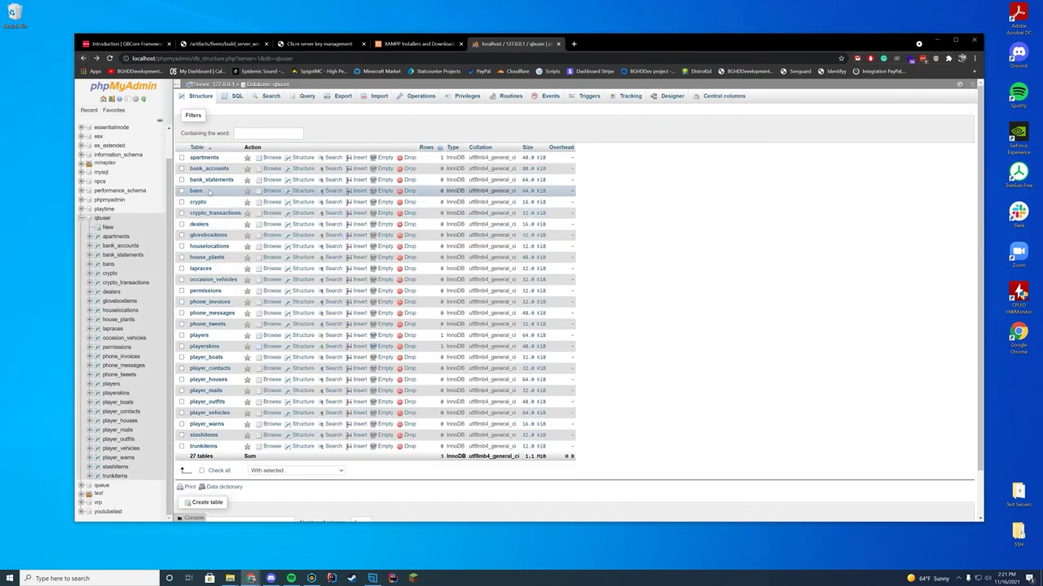
{"action": "left_click", "coordinate": [198, 190]}
{"action": "left_click", "coordinate": [83, 59]}
{"action": "left_click", "coordinate": [204, 176]}
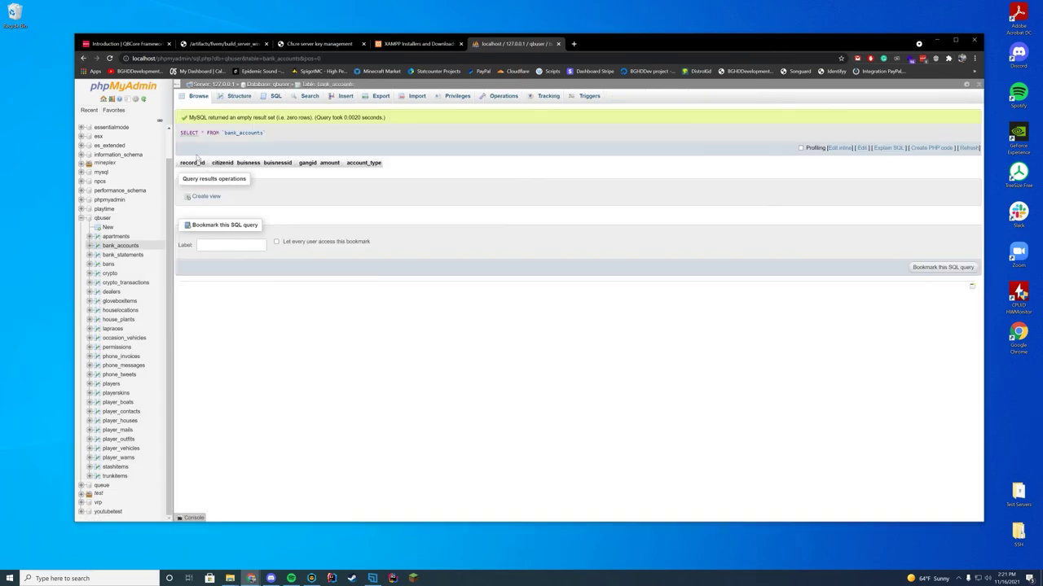
{"action": "left_click", "coordinate": [83, 58]}
- View the single rows in apartments and players, opening the players money cell (cash 500, bank 5000)
{"action": "left_click", "coordinate": [204, 157]}
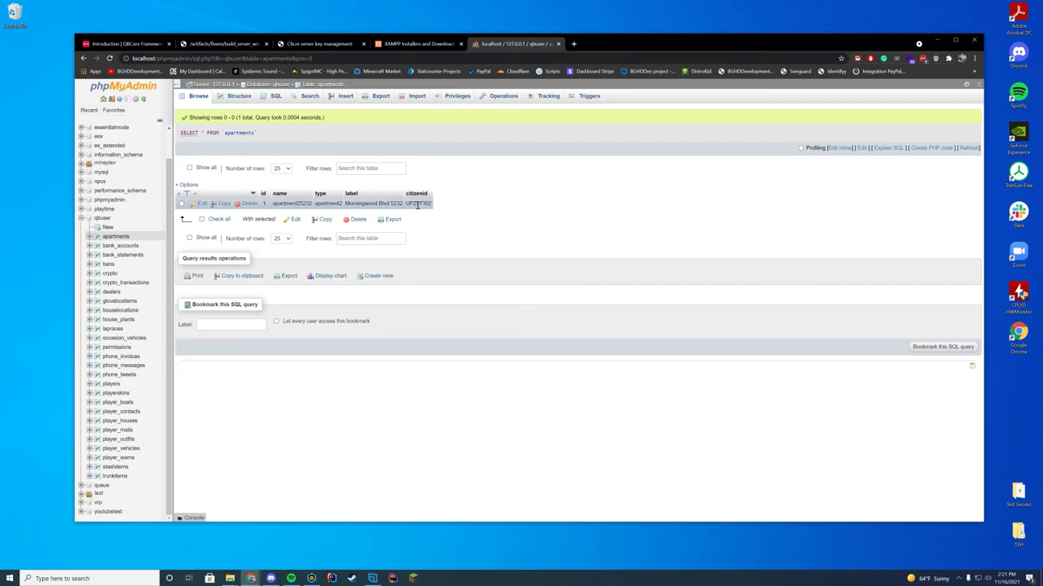
{"action": "left_click", "coordinate": [82, 59]}
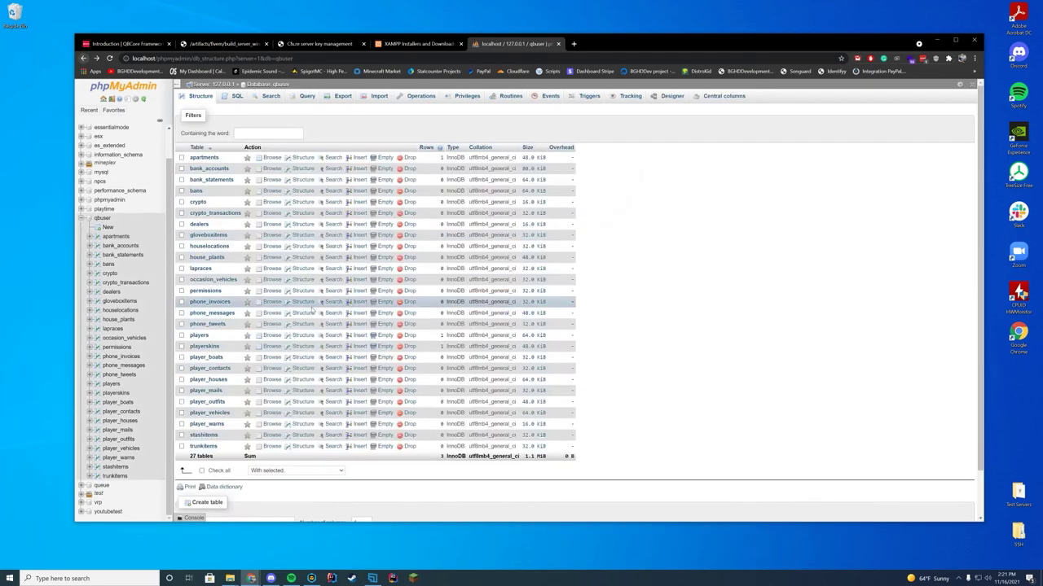
{"action": "left_click", "coordinate": [204, 336]}
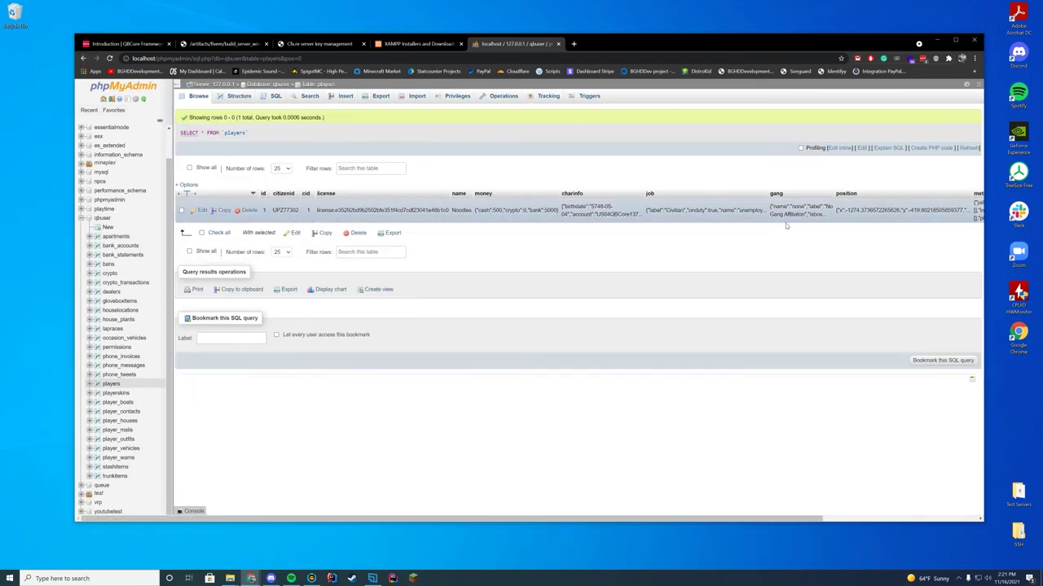
{"action": "double_click", "coordinate": [499, 211]}
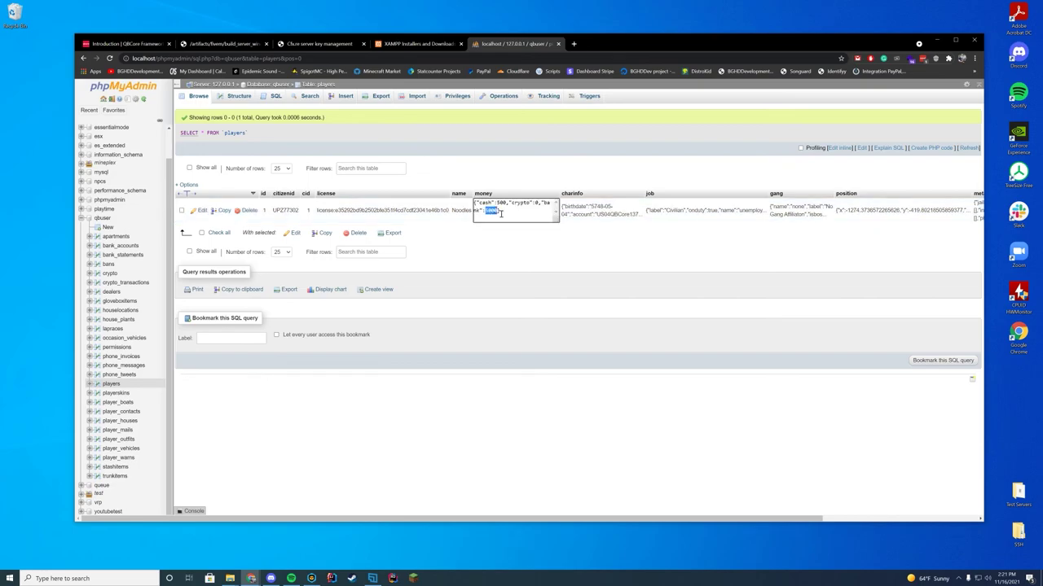